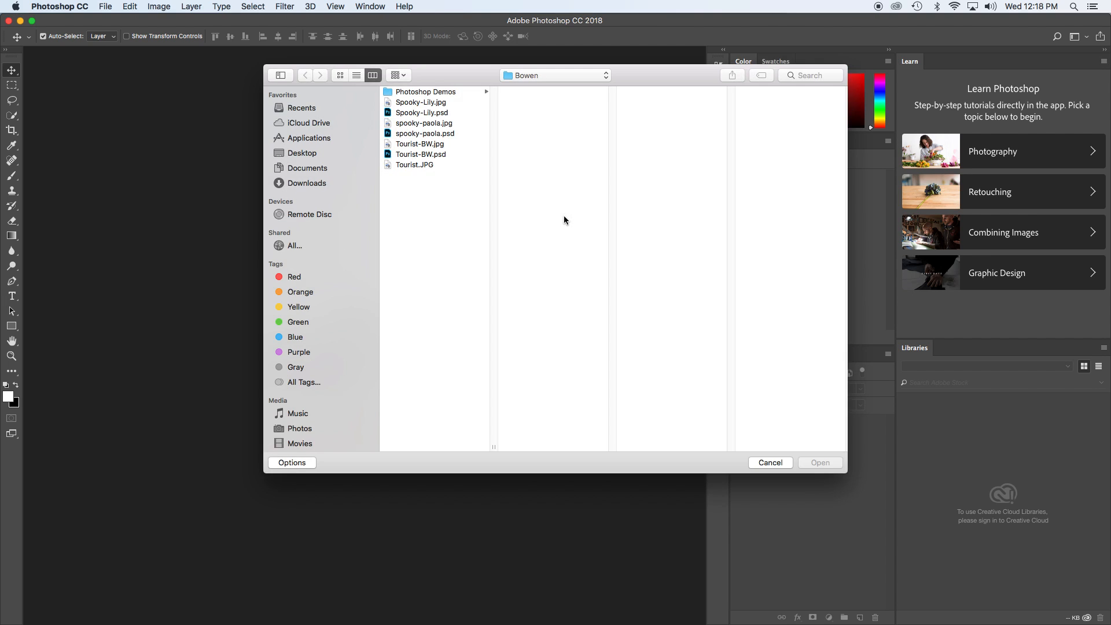
Step: Open Tourist.JPG from the Bowen folder on the Desktop
left_click(315, 153)
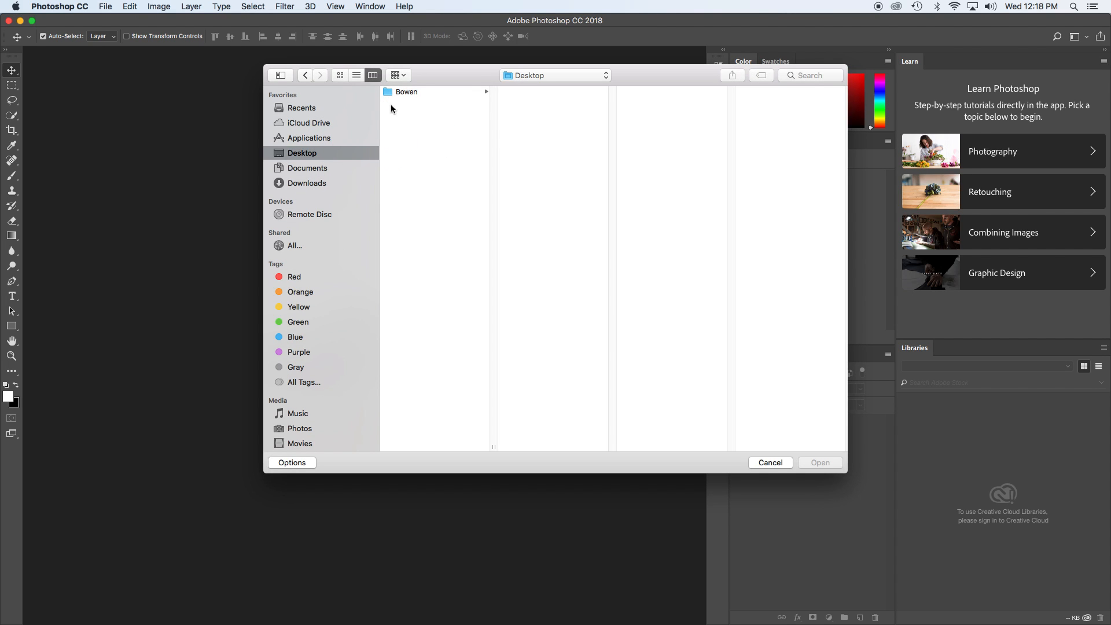
left_click(408, 92)
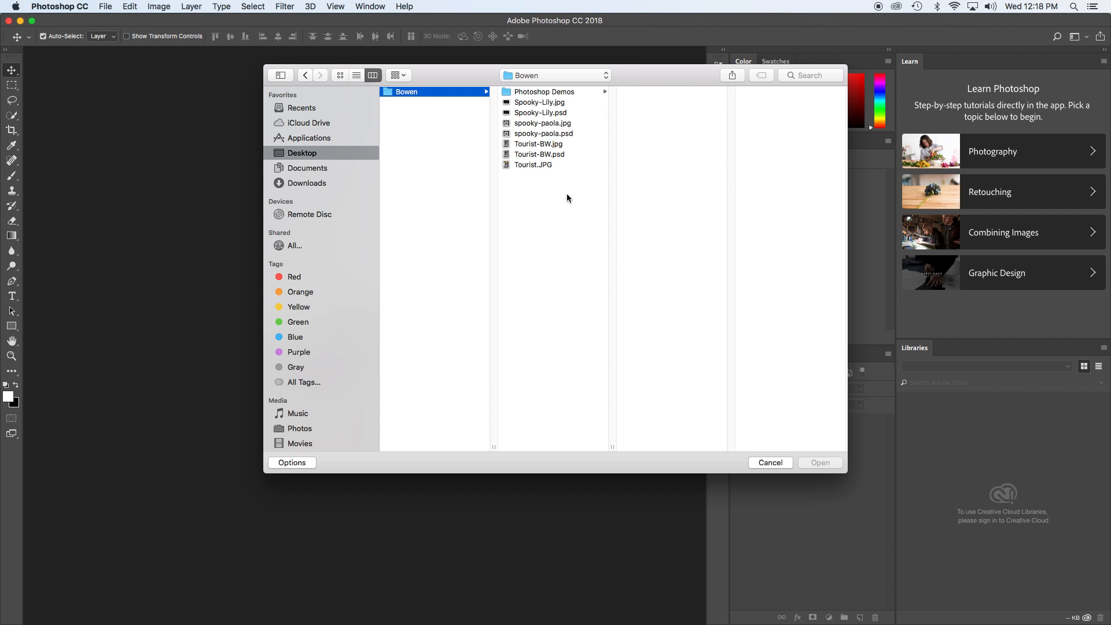
left_click(555, 165)
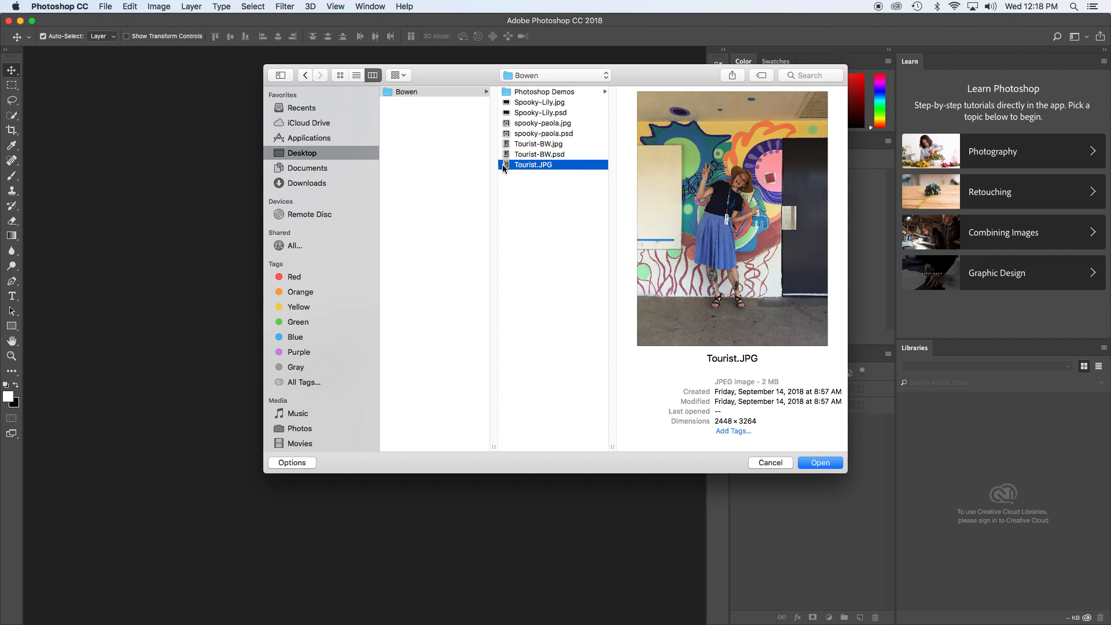
left_click(829, 463)
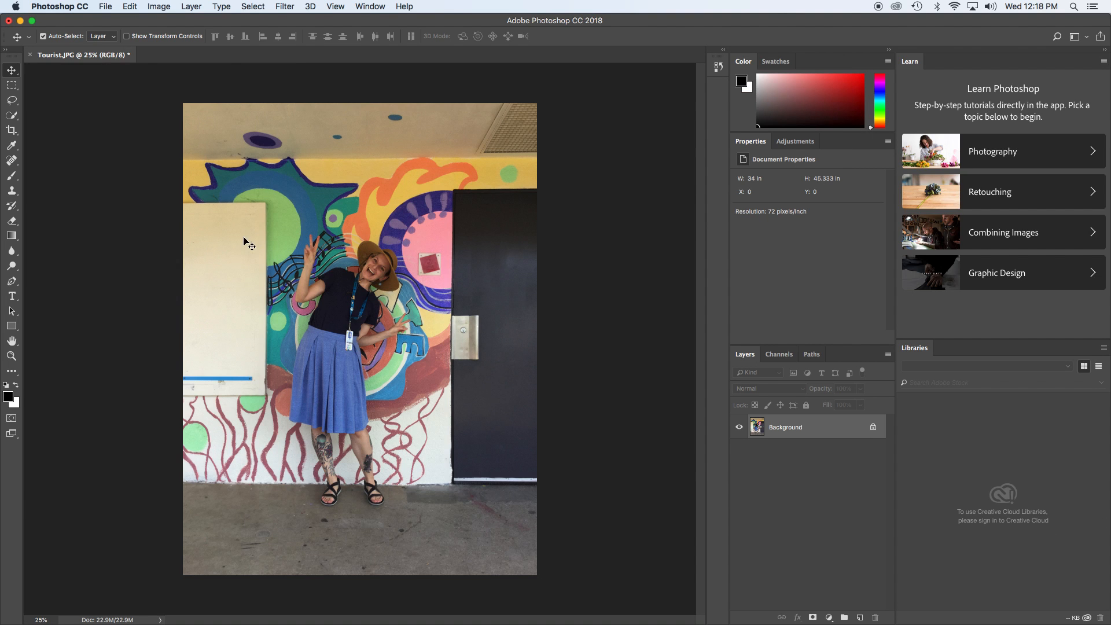
Step: Start the Crop tool, clear the aspect ratio, and pull the crop box's top-right corner inward
left_click(13, 132)
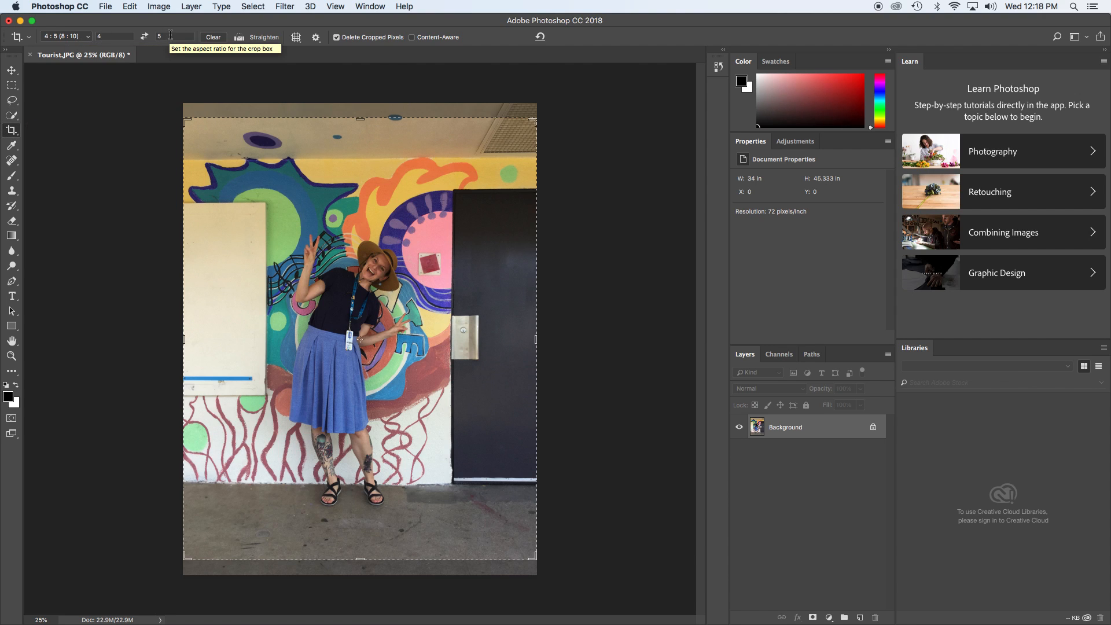
left_click(213, 37)
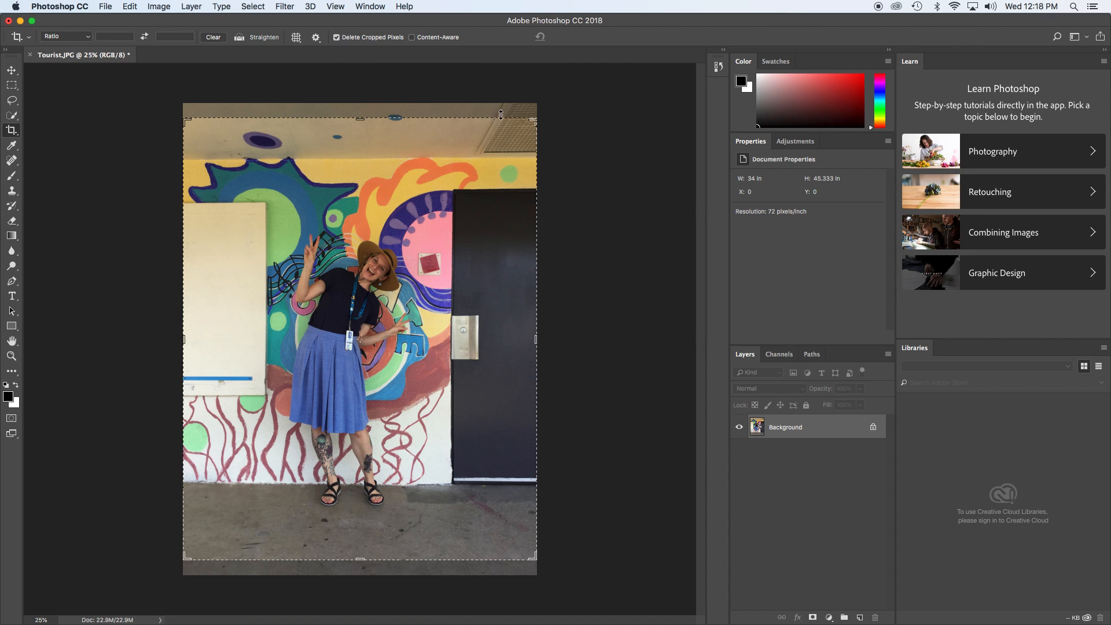
left_click_drag(533, 124, 507, 151)
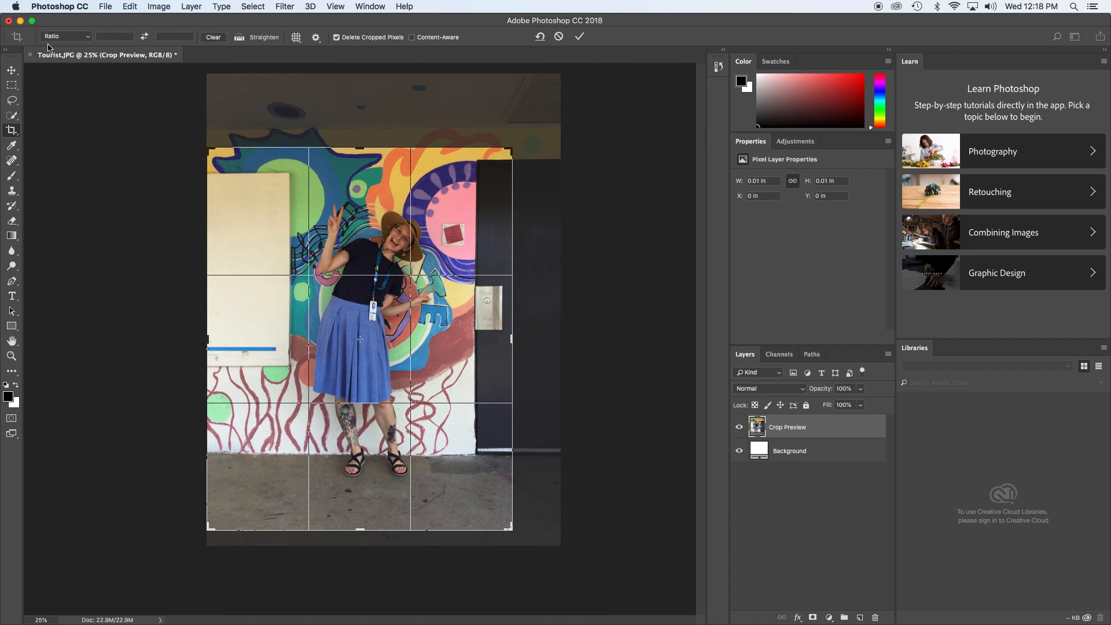
Step: Try a 1:1 (Square) crop ratio, resizing the crop box and repositioning the photo under it
left_click(81, 39)
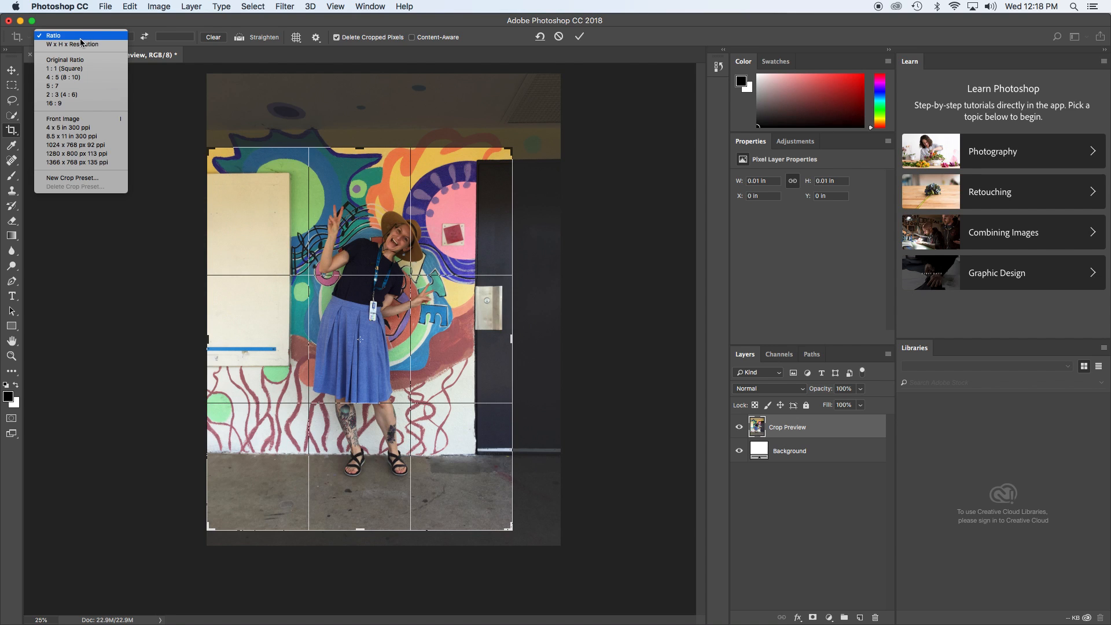
left_click(71, 69)
left_click_drag(184, 513, 236, 482)
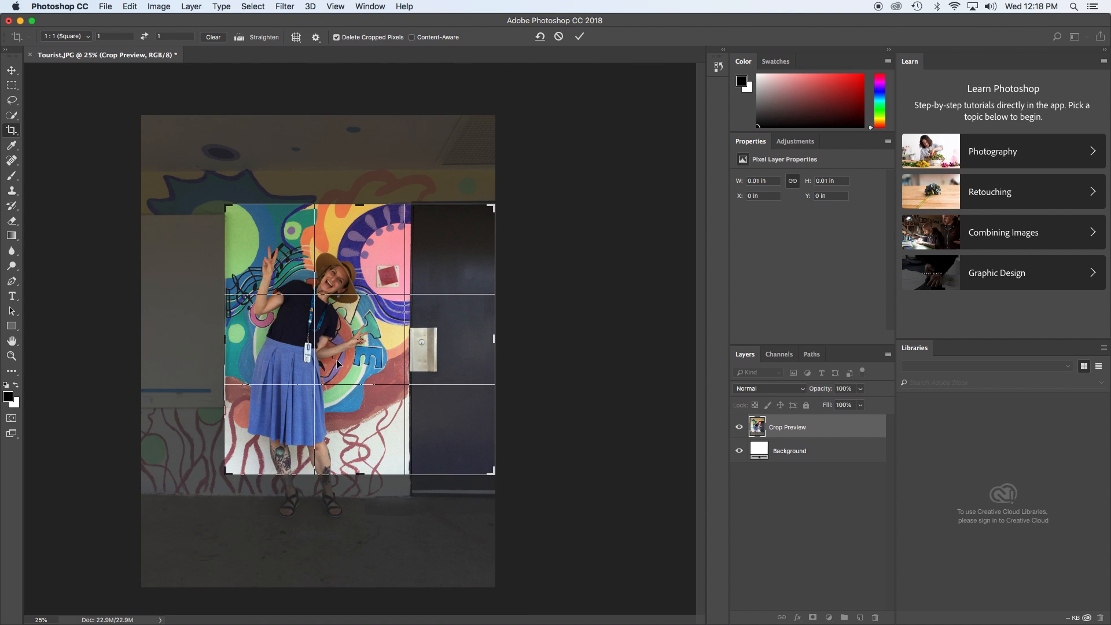
left_click_drag(336, 359, 389, 344)
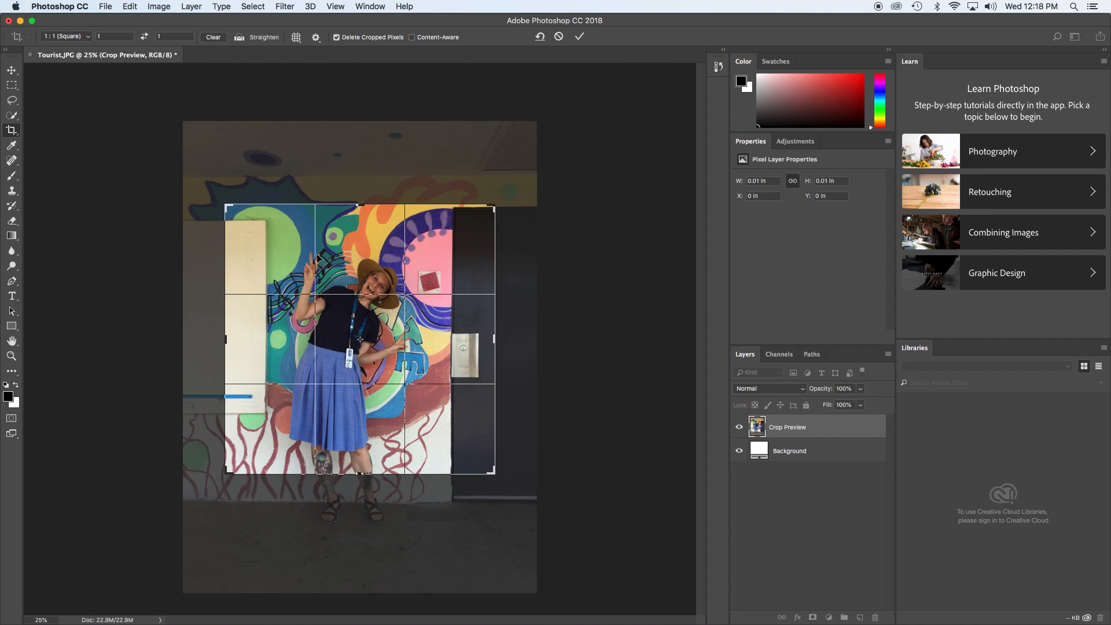
Step: Switch the crop ratio to 4:5 (8:10), enlarge and reposition the crop box, and commit the crop
left_click(72, 37)
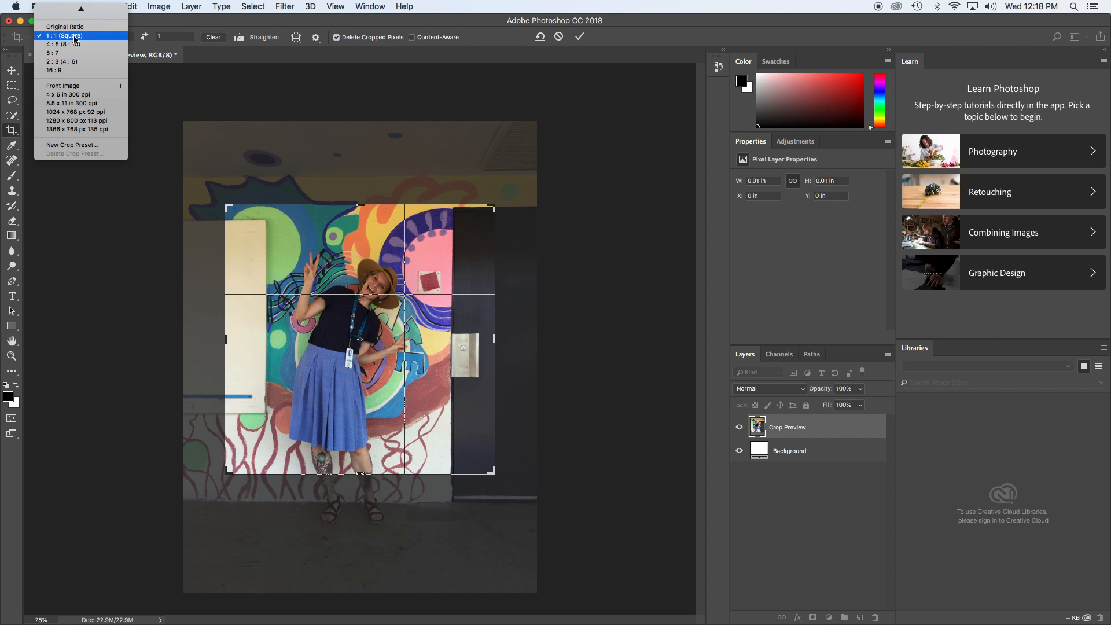
left_click(84, 45)
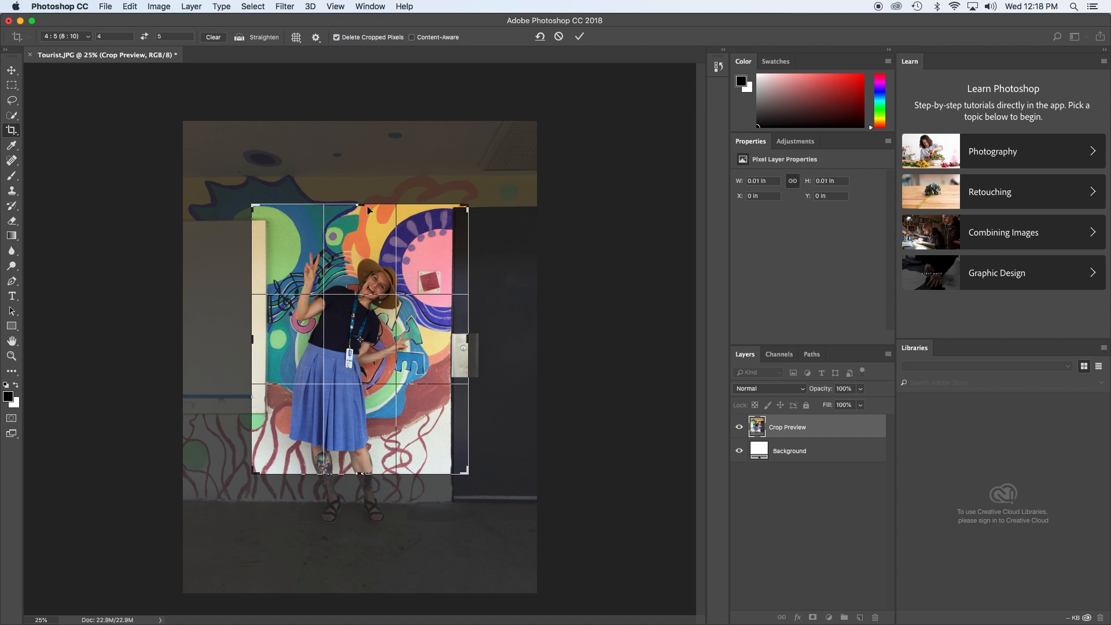
left_click_drag(467, 473, 501, 515)
left_click_drag(362, 373, 402, 380)
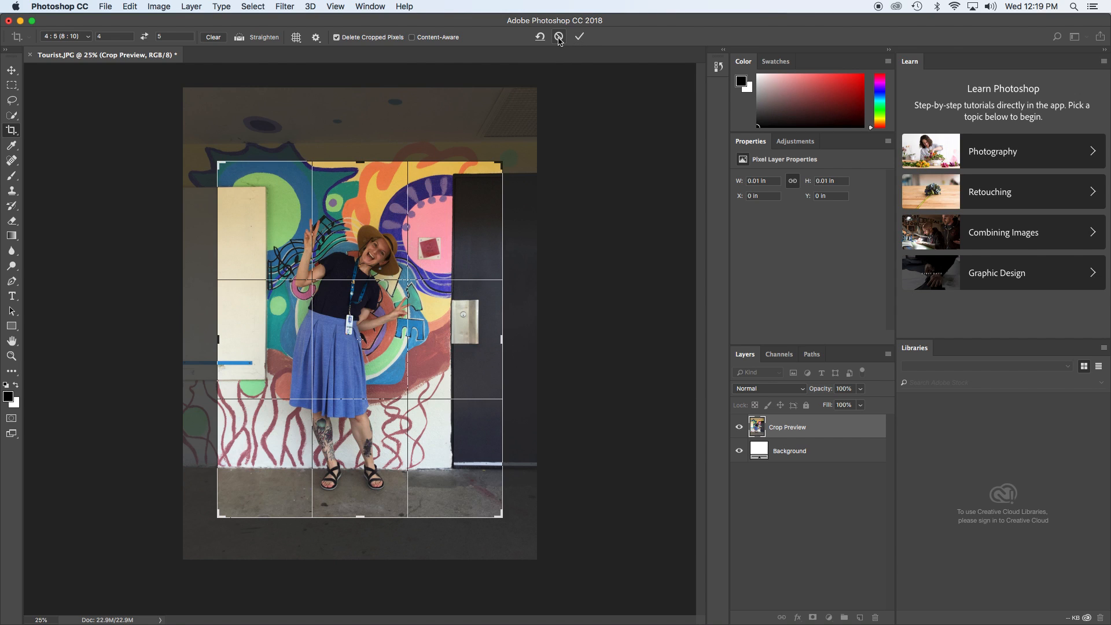
left_click(580, 39)
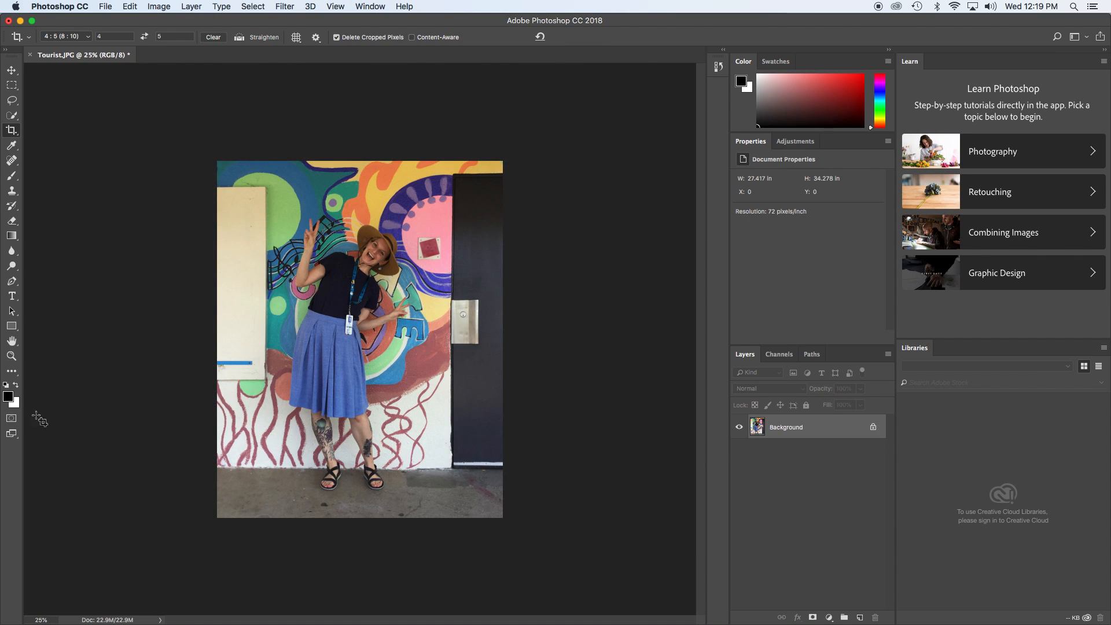
Step: Zoom in and out on the photo, then compare the 100%, Fit Screen and Fill Screen views
left_click_drag(36, 619, 45, 620)
left_click(12, 356)
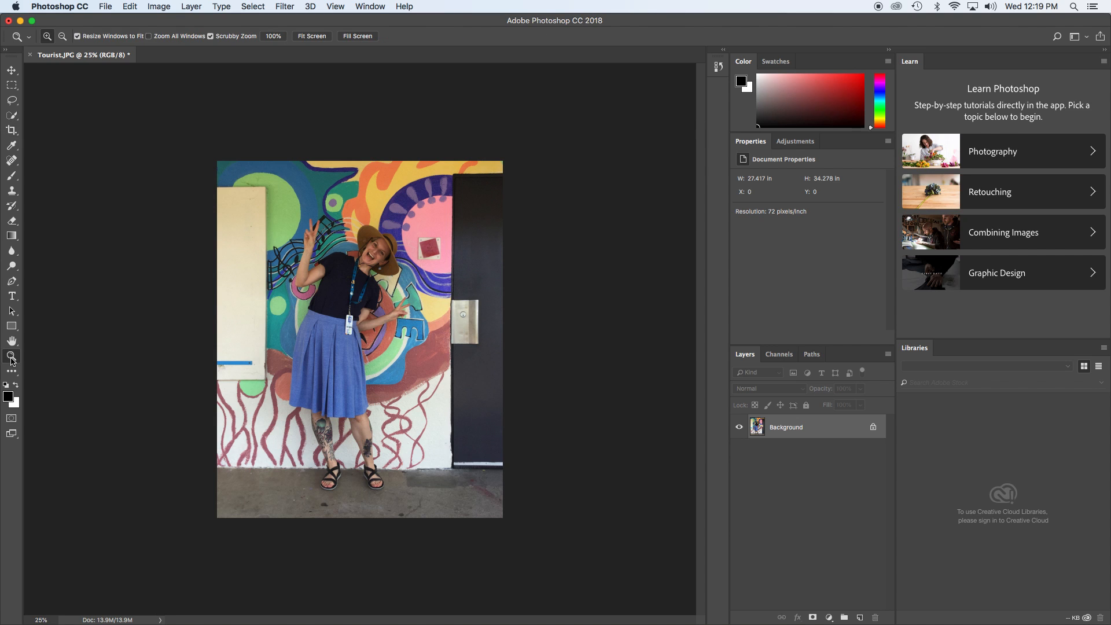
left_click(341, 301)
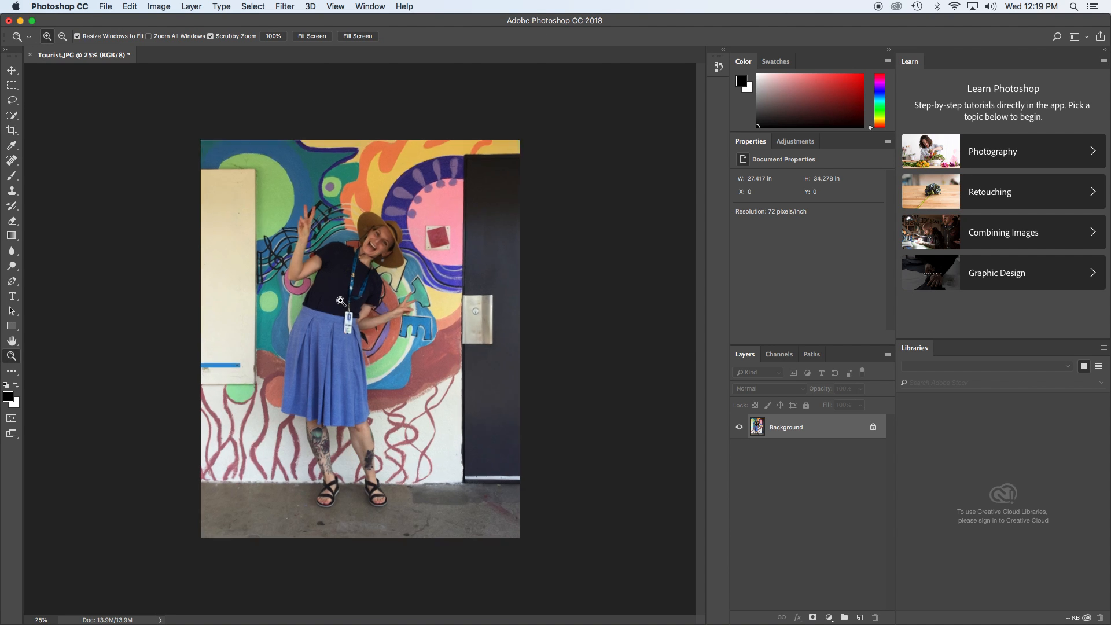
left_click(340, 301)
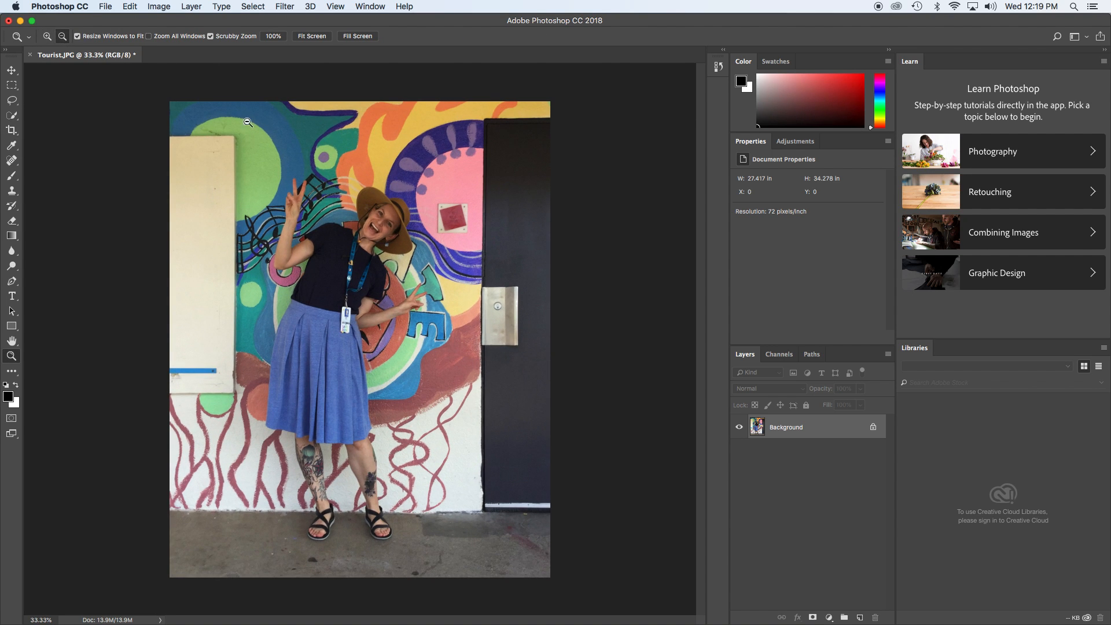
left_click(324, 183, "alt")
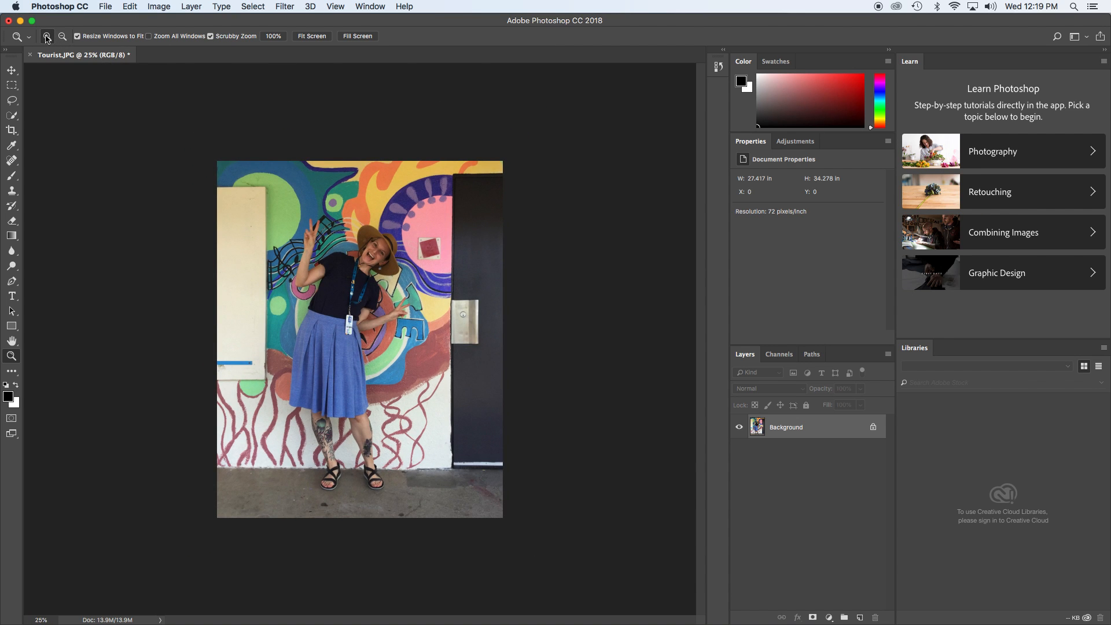
left_click(271, 38)
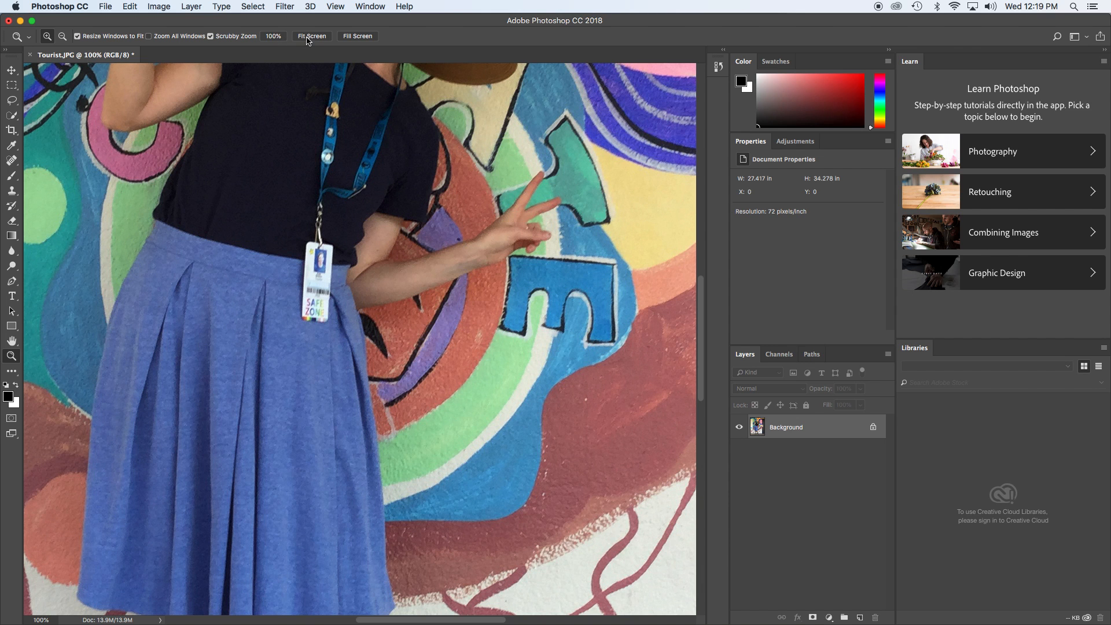
left_click(309, 37)
left_click(358, 36)
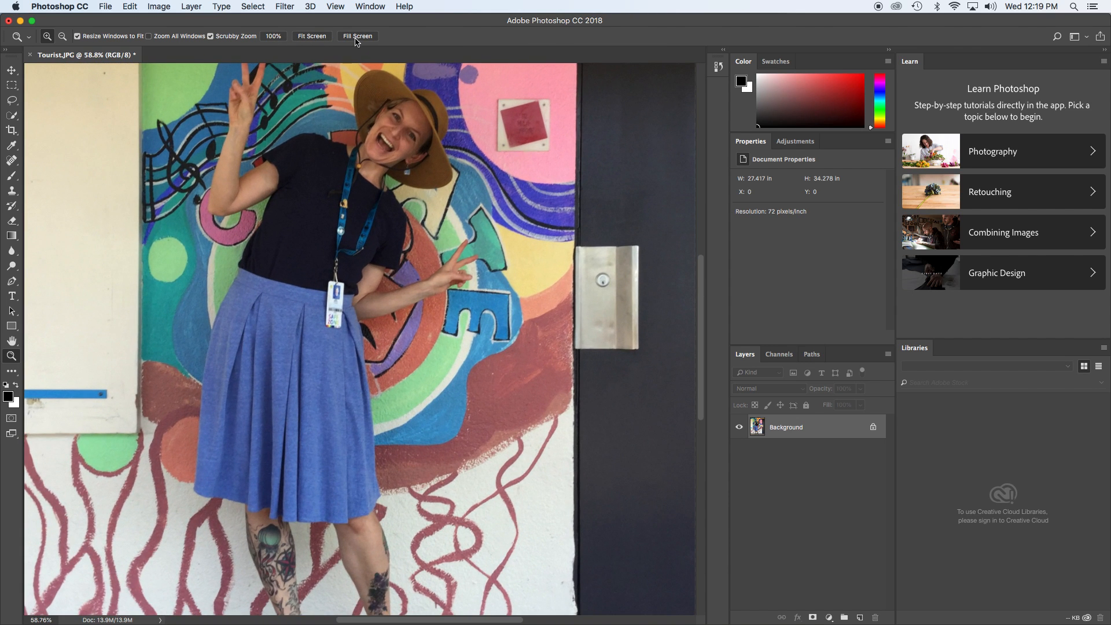
left_click(307, 37)
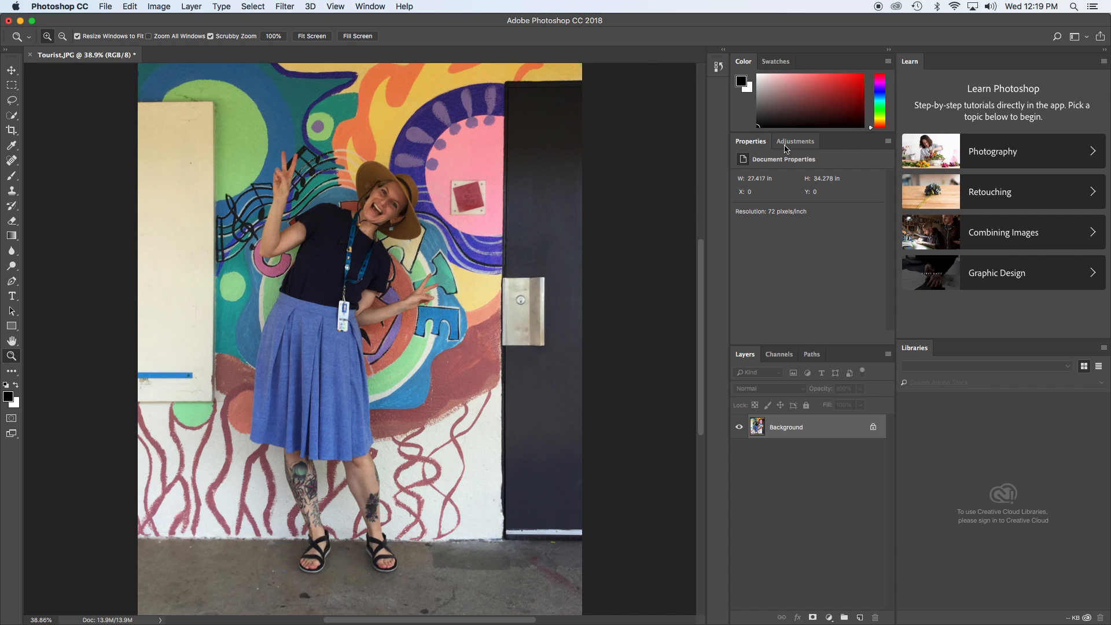
Step: Add a Black & White adjustment layer from the Adjustments panel
left_click(788, 146)
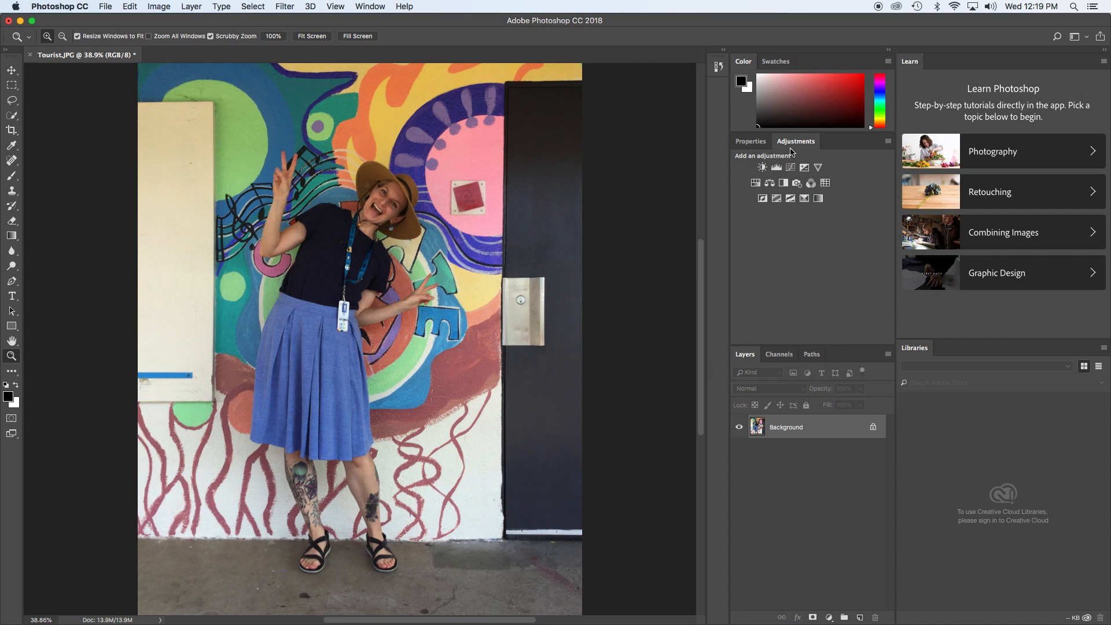
left_click(376, 6)
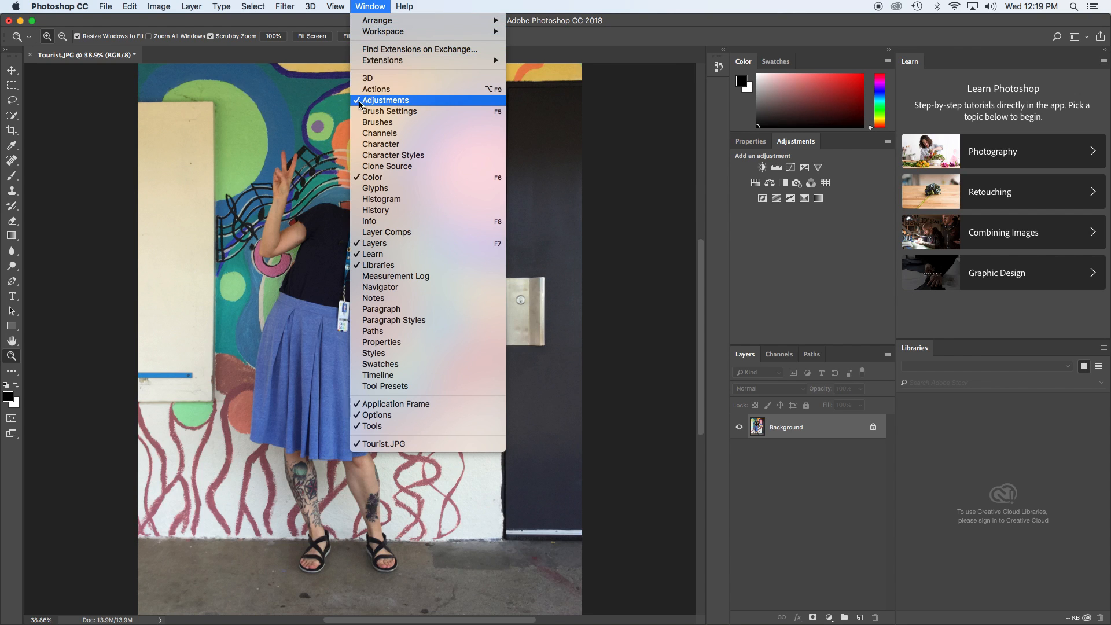
left_click(412, 104)
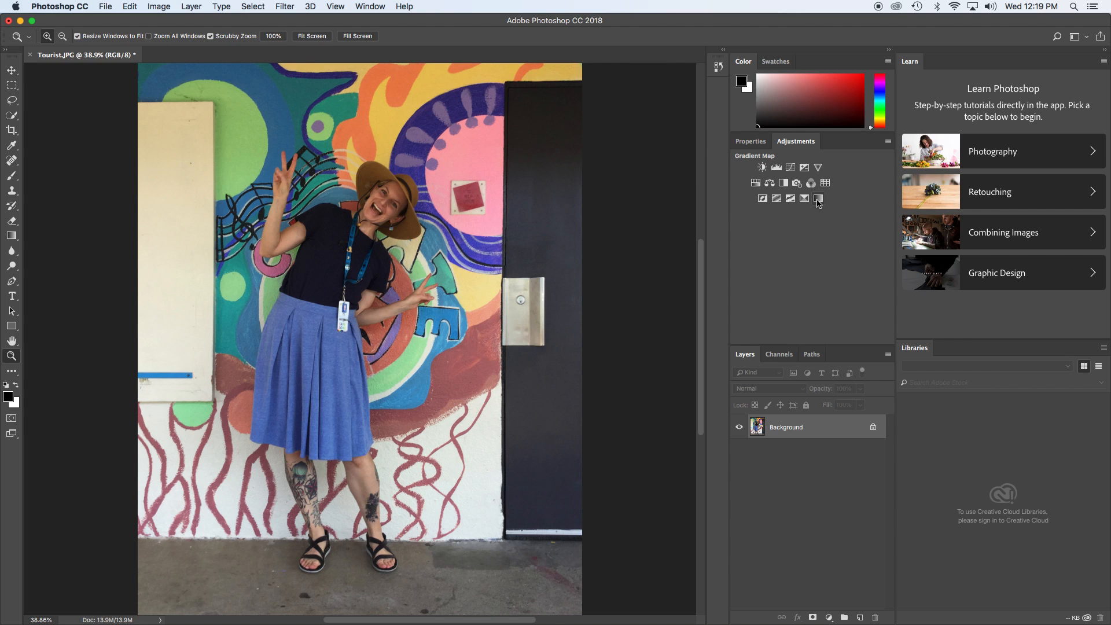
left_click(783, 183)
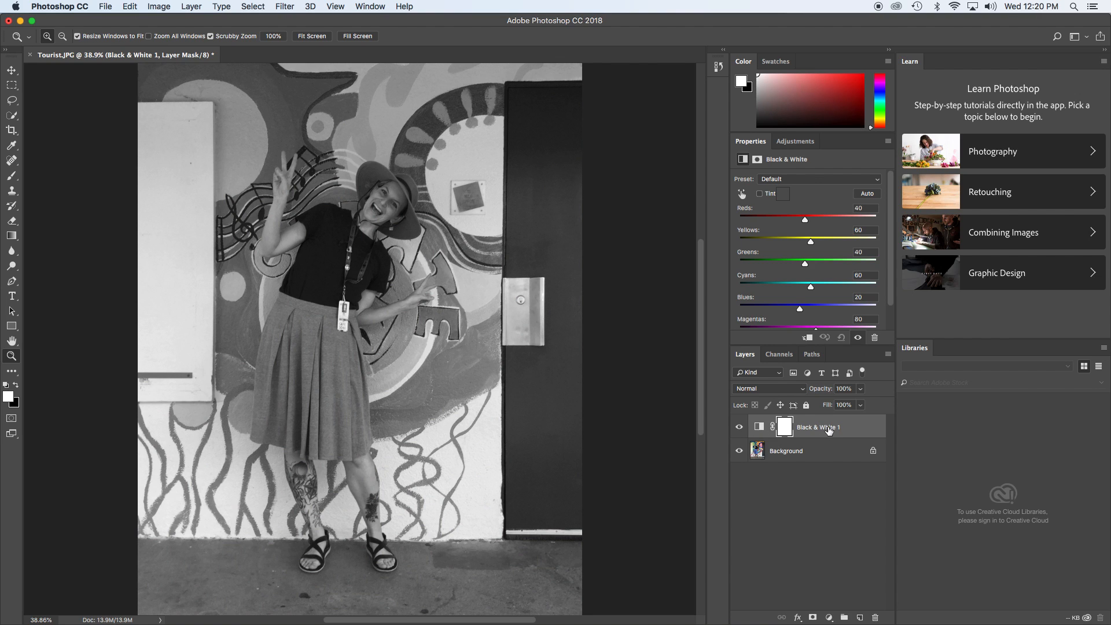
Step: Compare the Black & White layer on and off, nudge the Yellows slider, and apply Auto settings
left_click(738, 428)
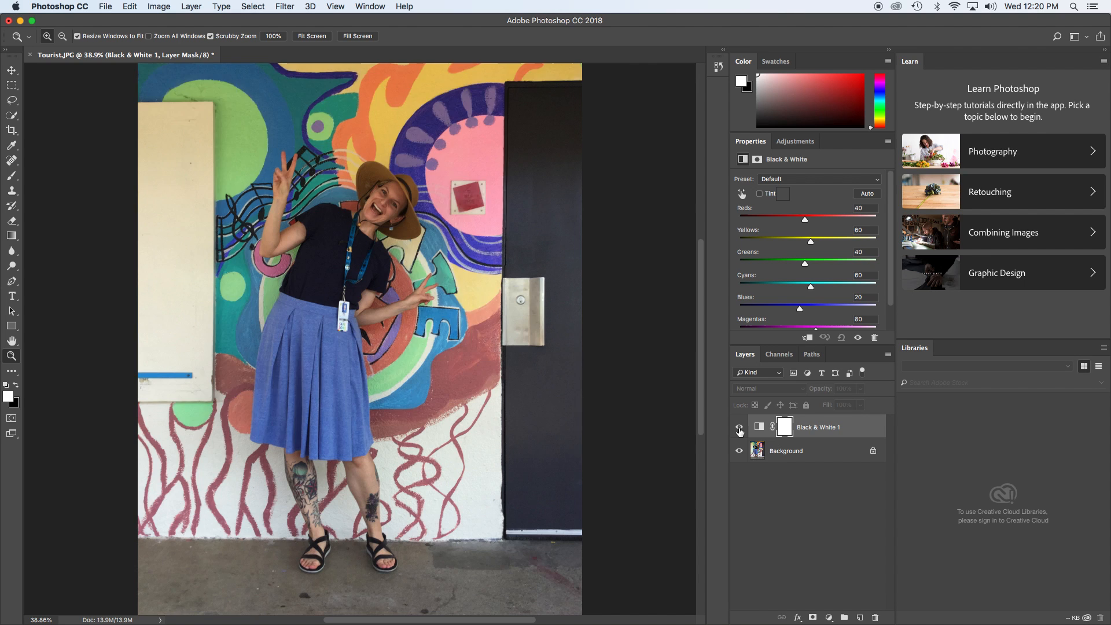
left_click(739, 428)
left_click_drag(811, 242, 785, 250)
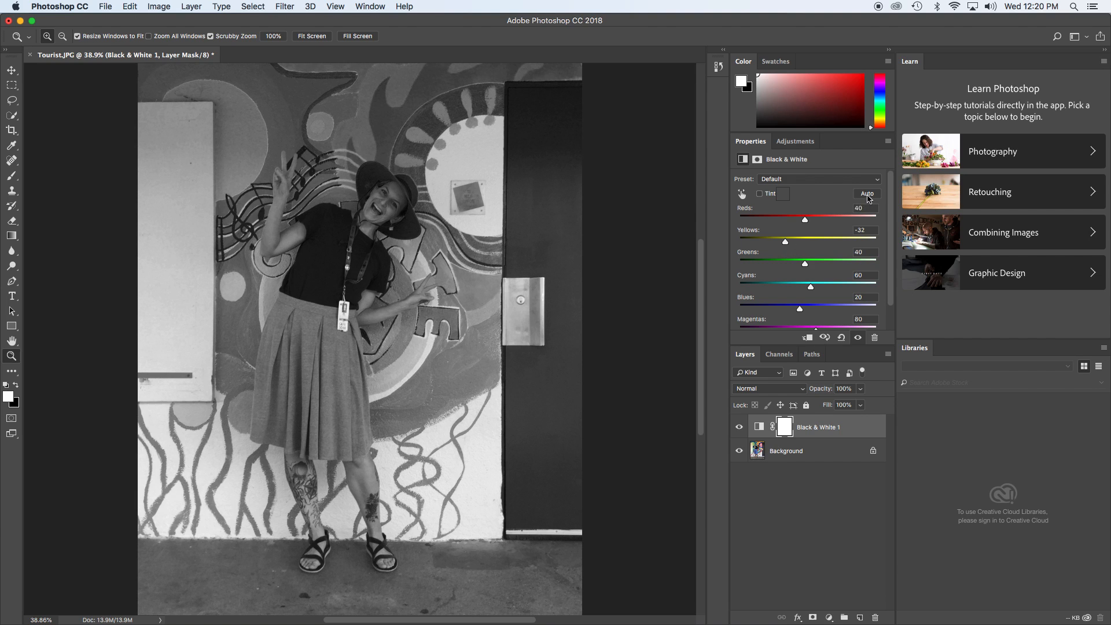
left_click(867, 195)
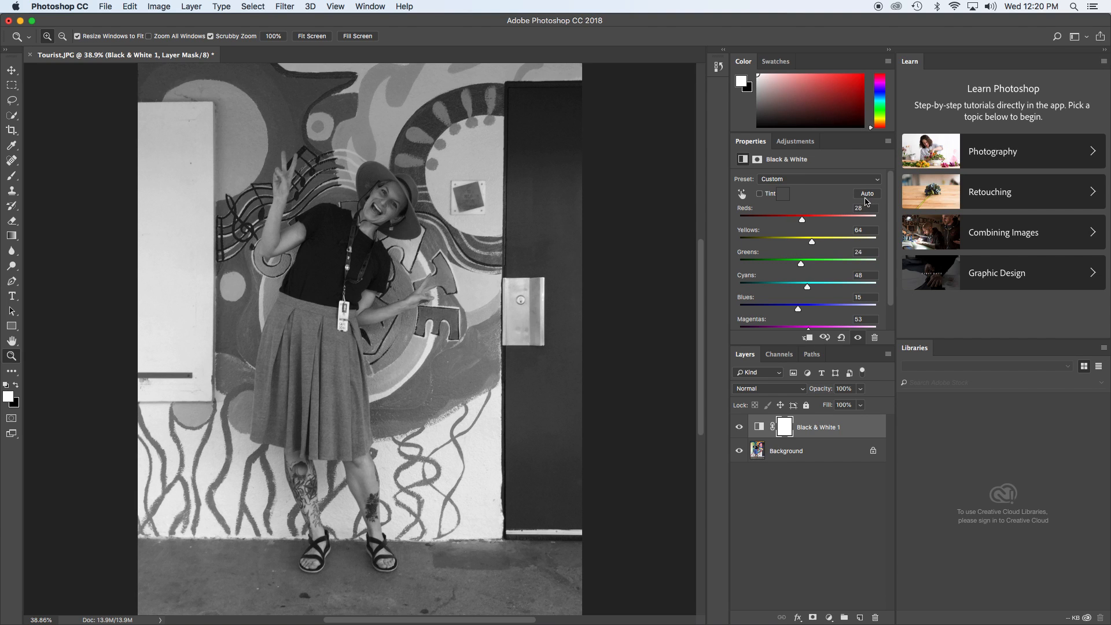
Step: Save the document as Tourist-BW2.psd in the Bowen folder, keeping Maximize Compatibility enabled
left_click(102, 5)
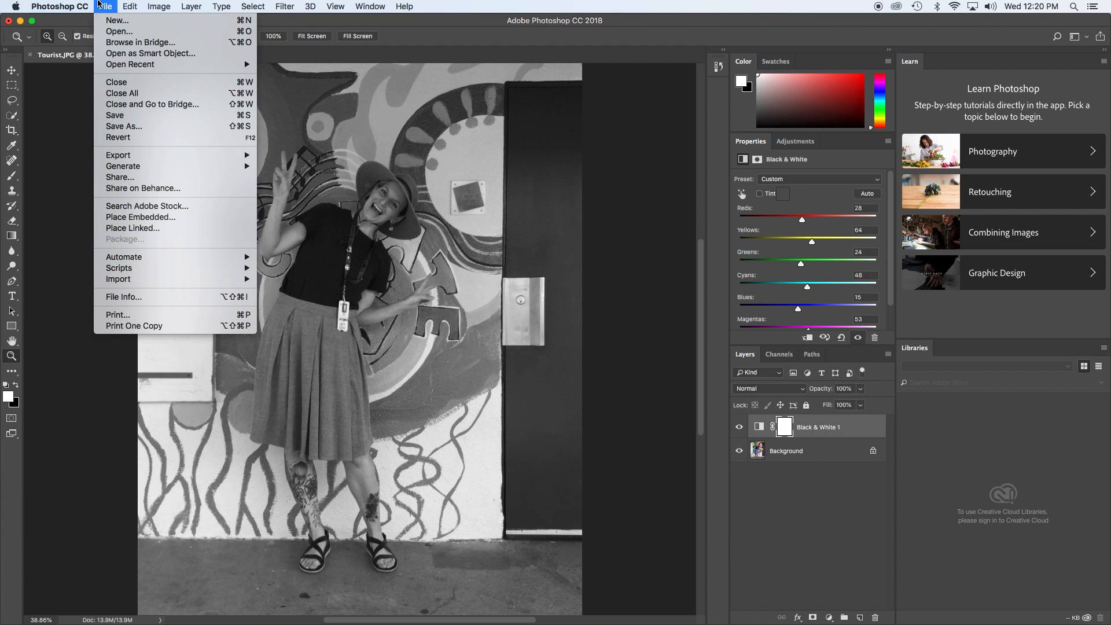
left_click(141, 127)
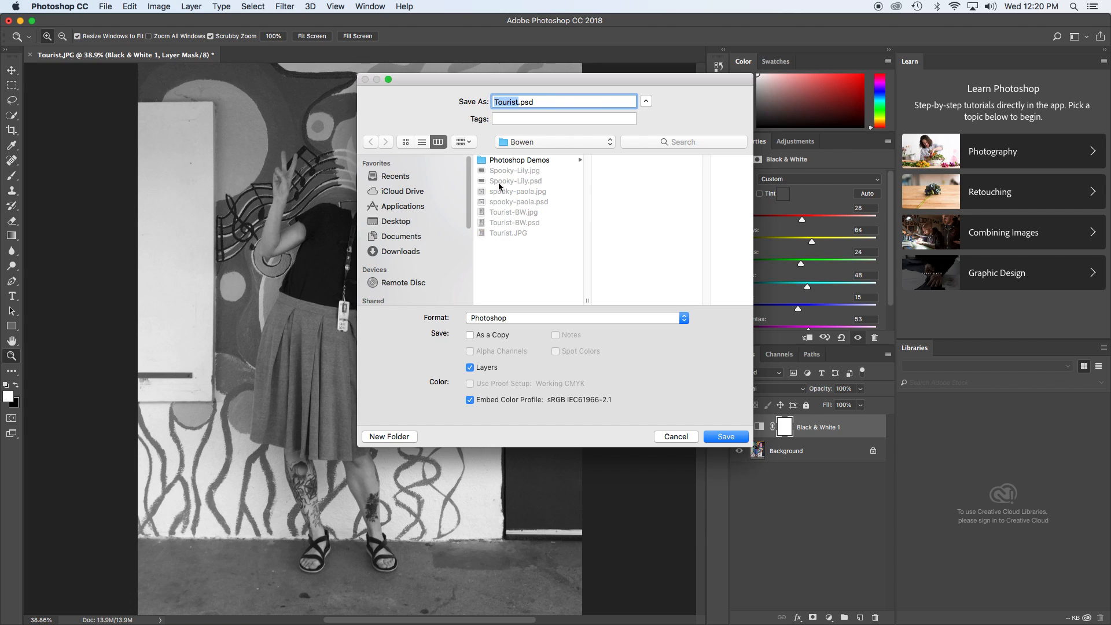
left_click(519, 143)
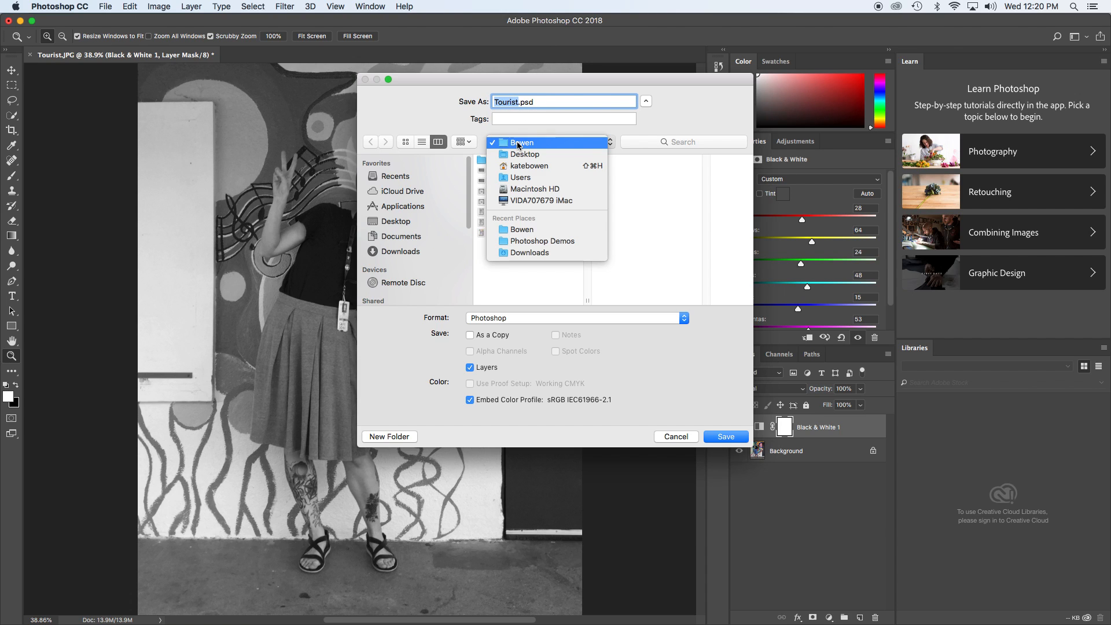
left_click(518, 145)
left_click(517, 102)
type("-BW")
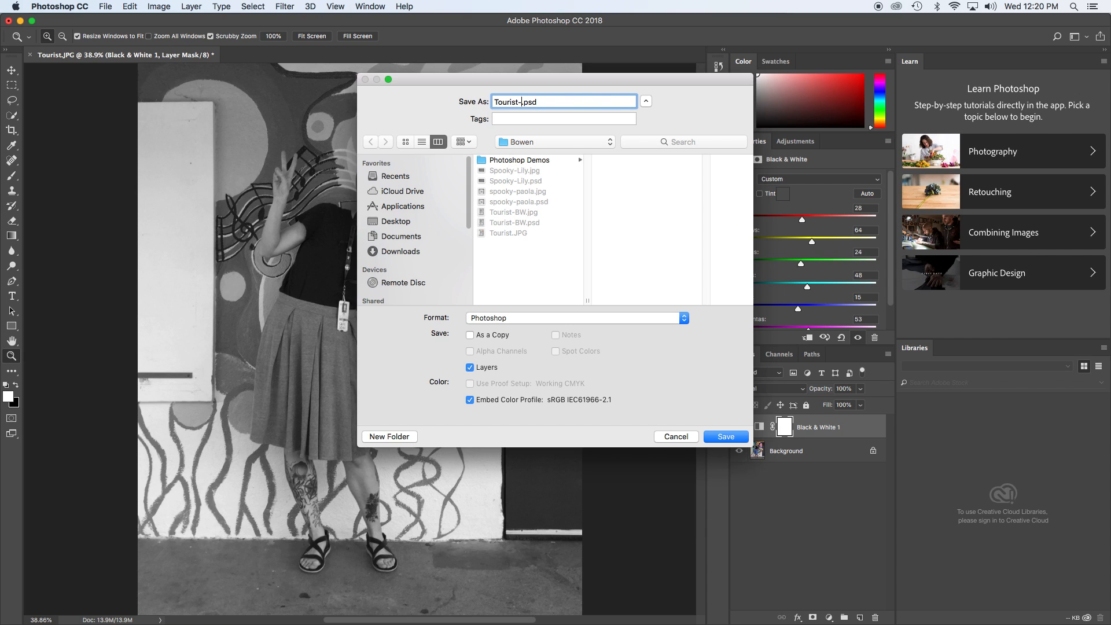
type("2")
left_click(730, 440)
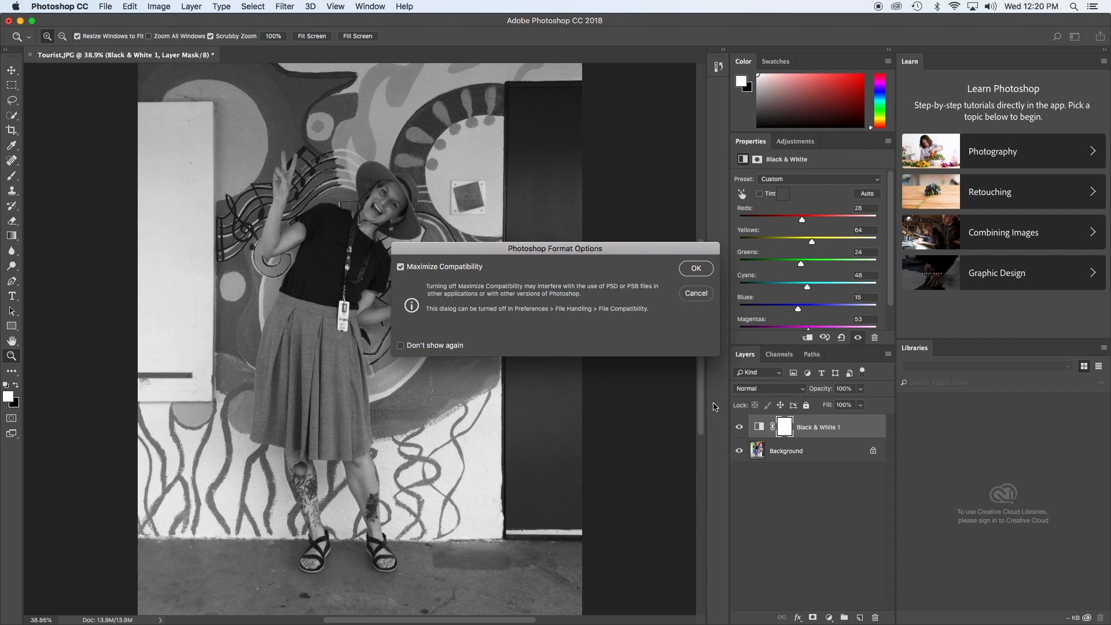
left_click(697, 271)
Step: Save a JPEG copy of the image as Tourist-BW2.jpg with Maximum quality 12 and Baseline (Standard) format
left_click(106, 5)
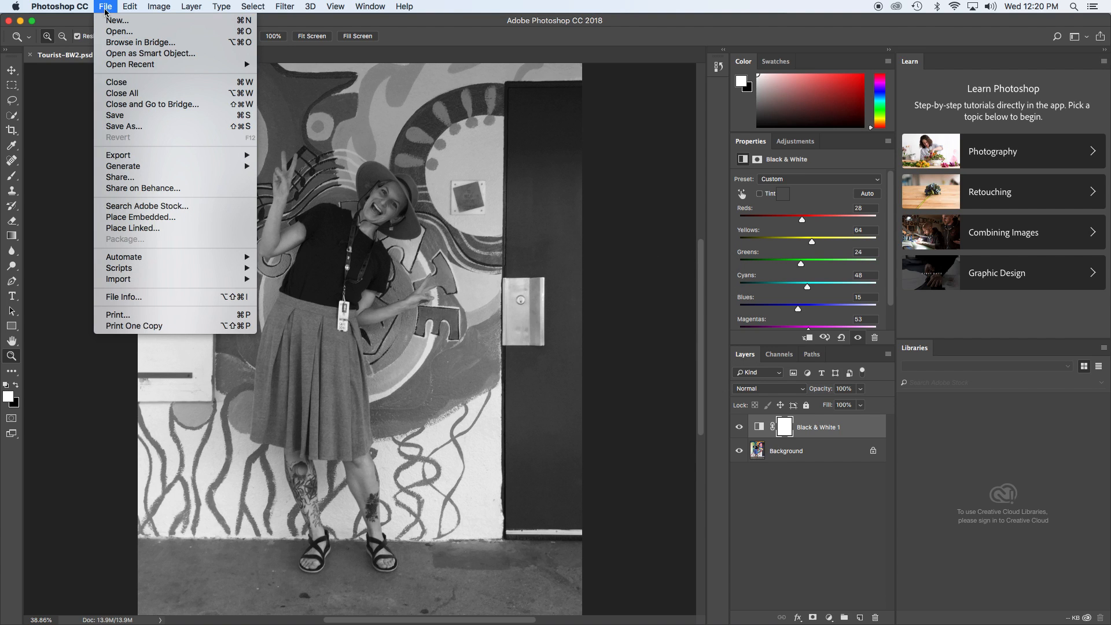
left_click(130, 130)
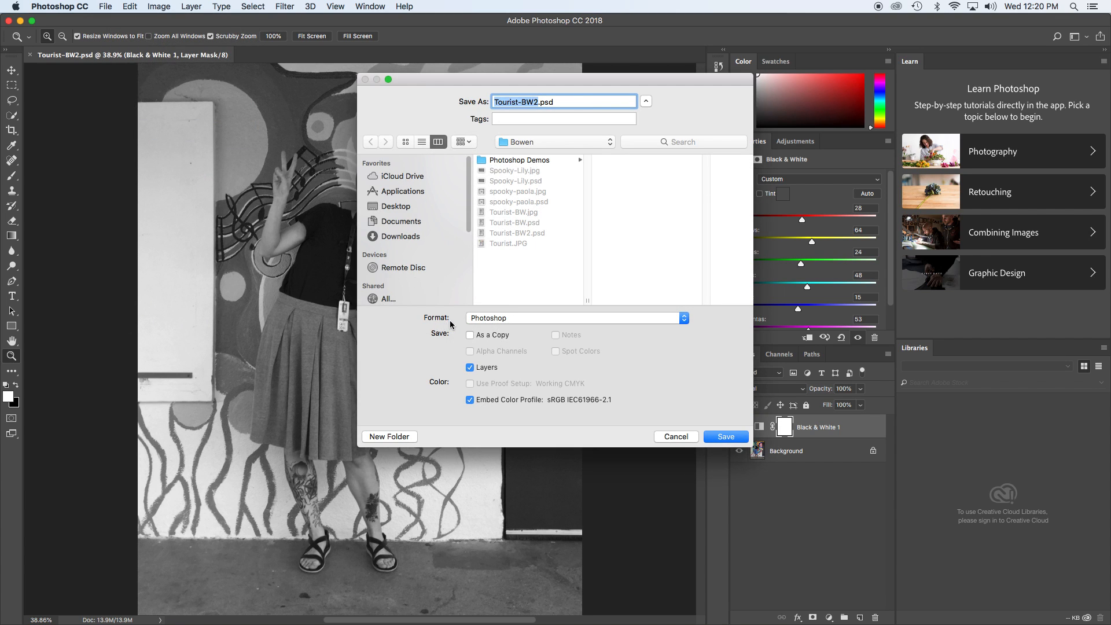
left_click(517, 318)
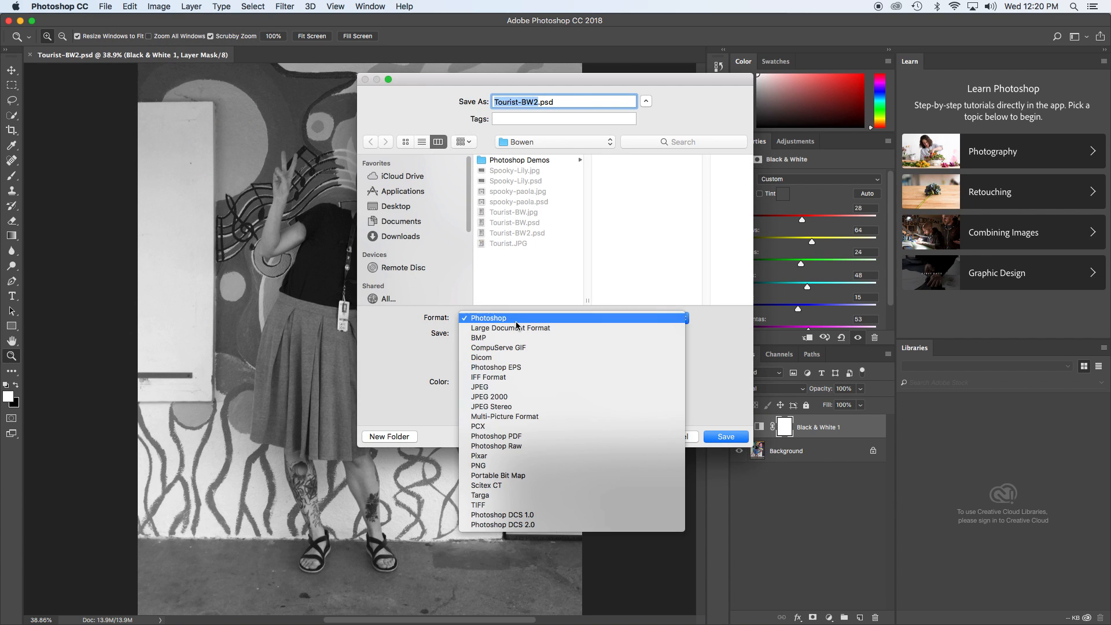
left_click(489, 391)
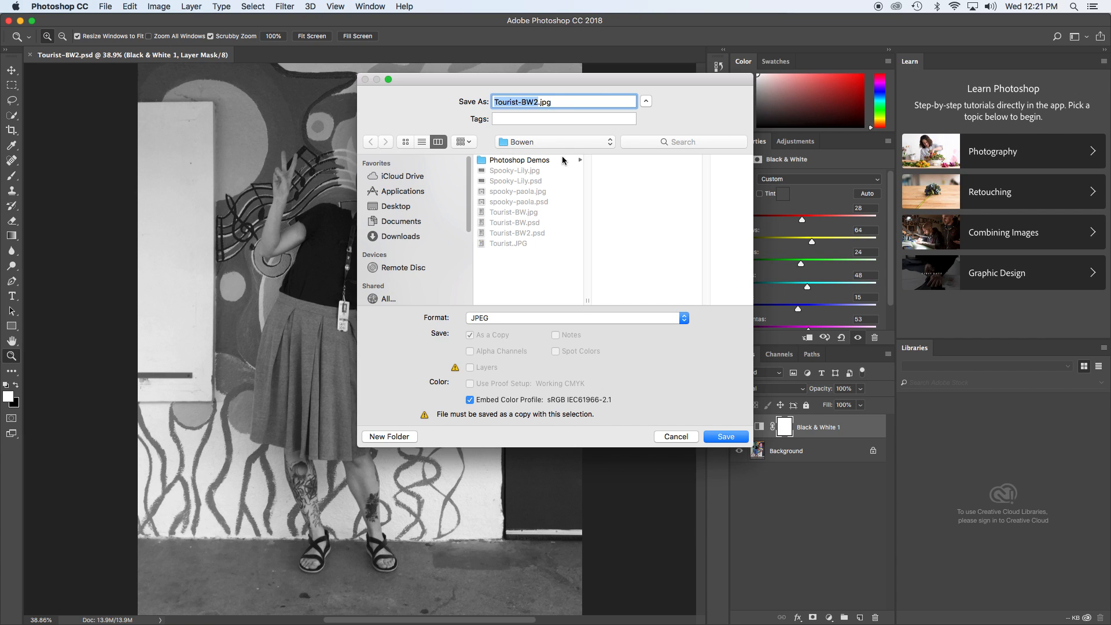
left_click(726, 436)
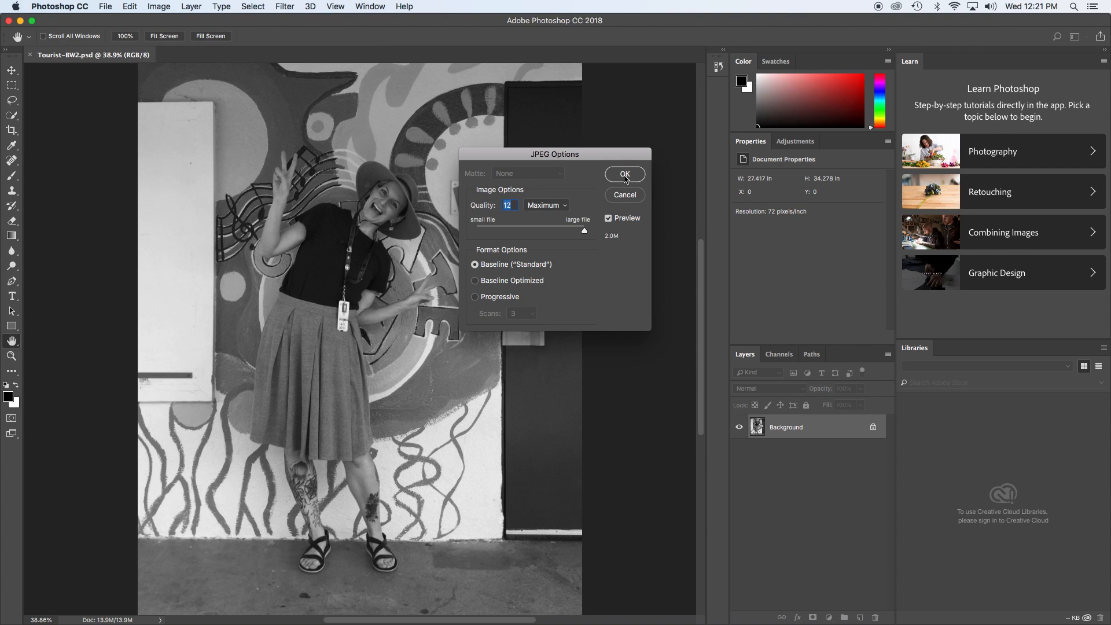
left_click(625, 174)
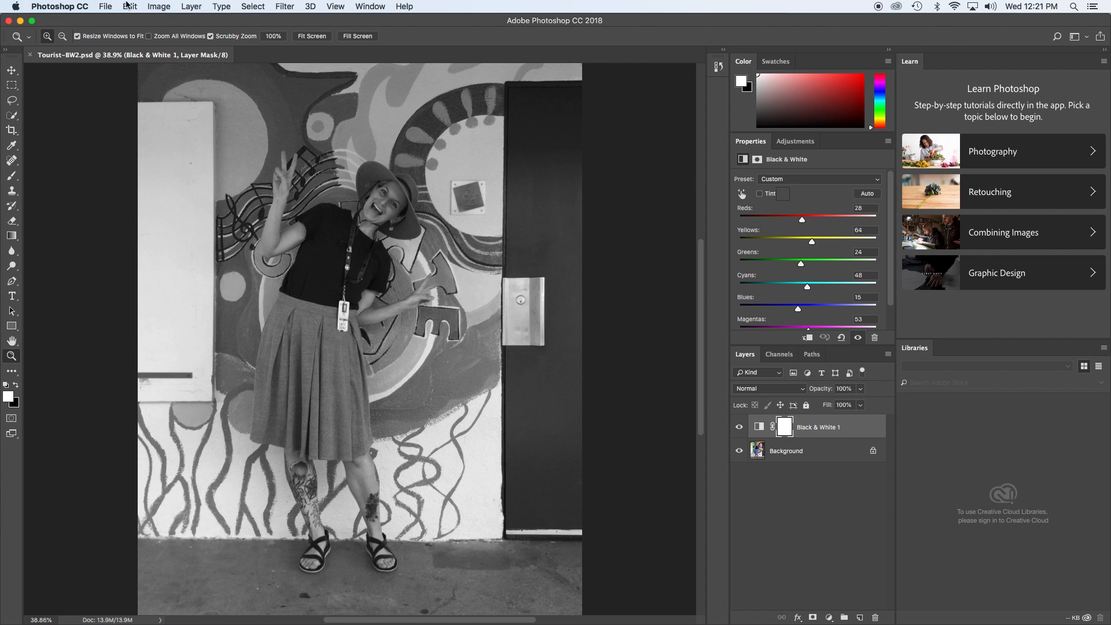
Step: Hide Photoshop and position the Finder window showing the Bowen folder beside the Google Drive PHOTOS folder
left_click(65, 6)
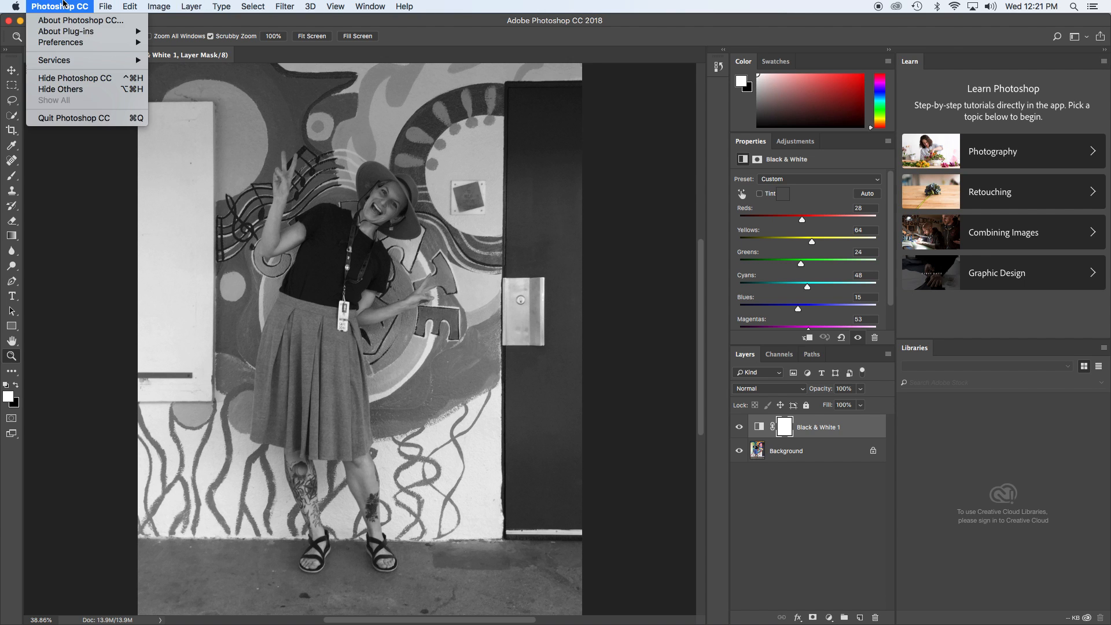
left_click(69, 84)
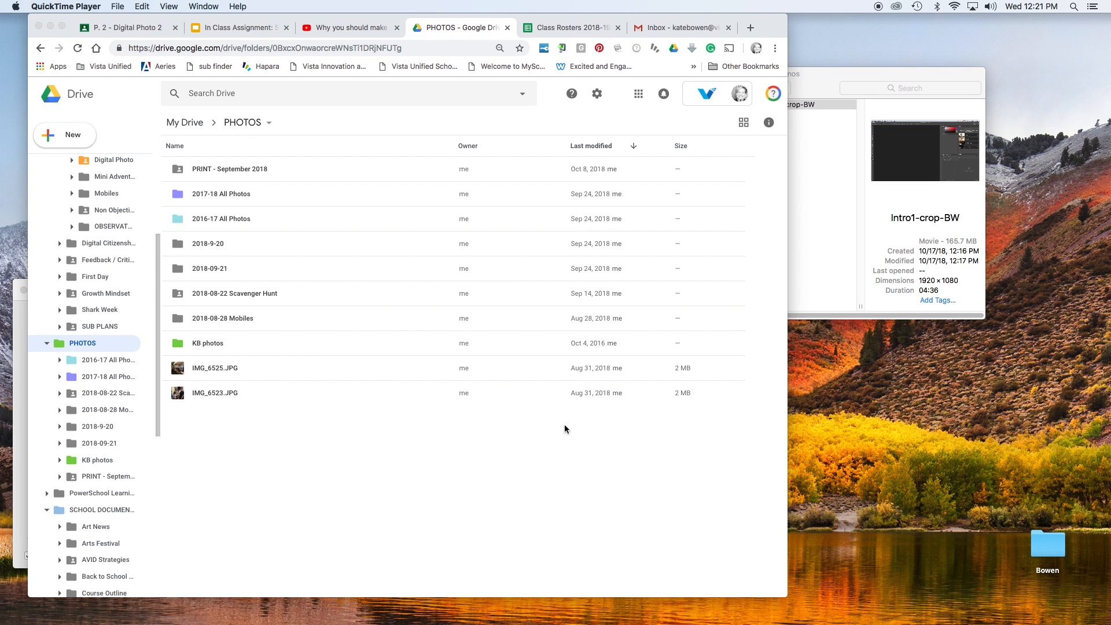
left_click(431, 33)
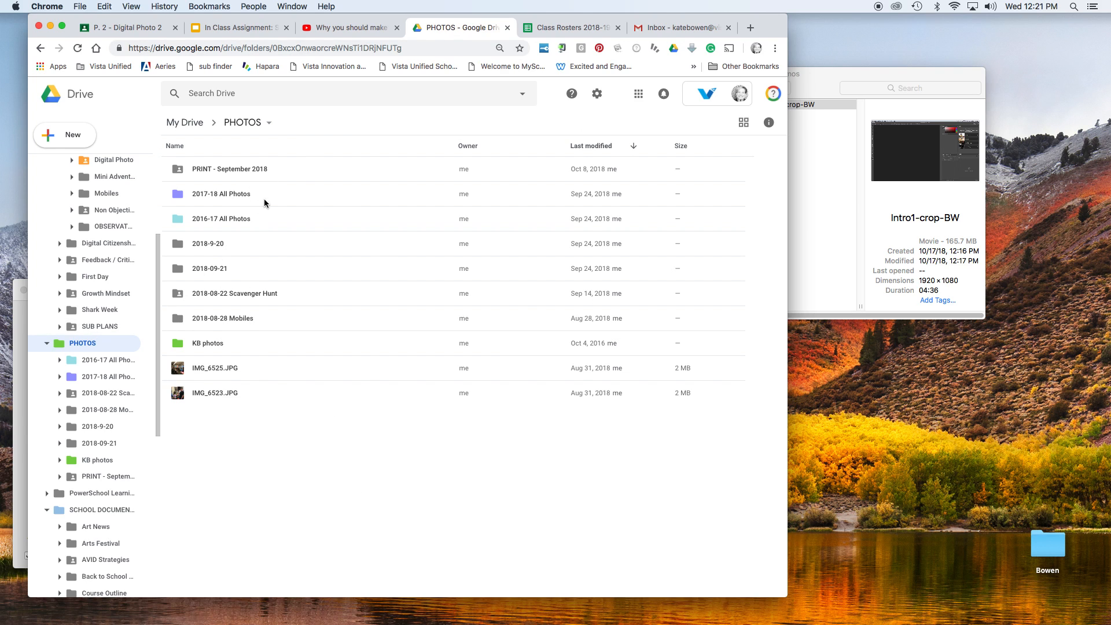
left_click(827, 205)
left_click_drag(823, 88, 883, 137)
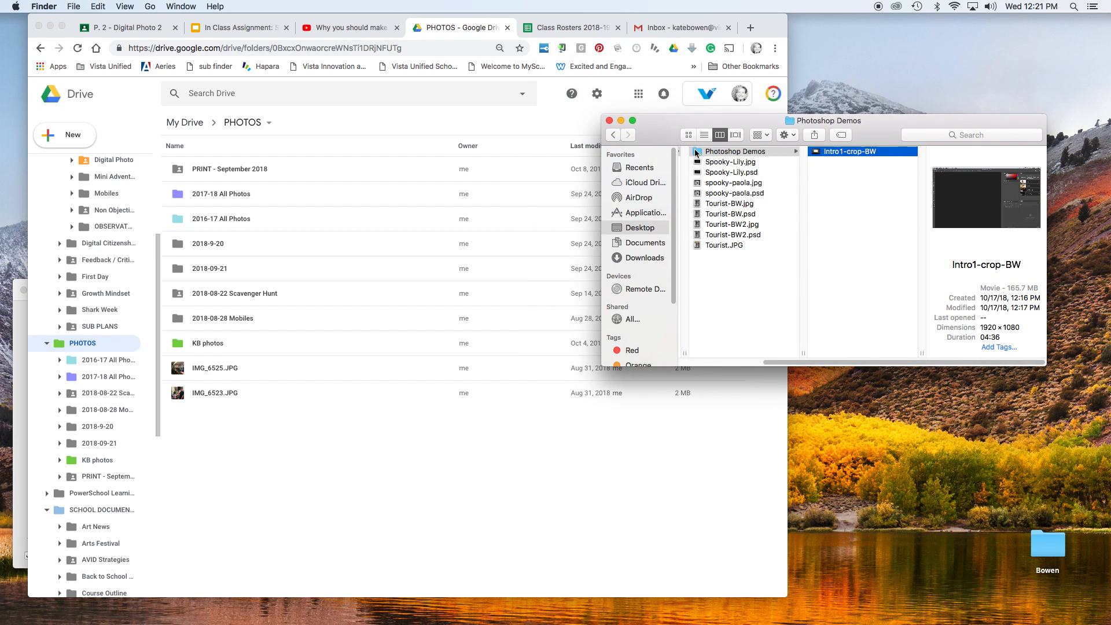
left_click(715, 151)
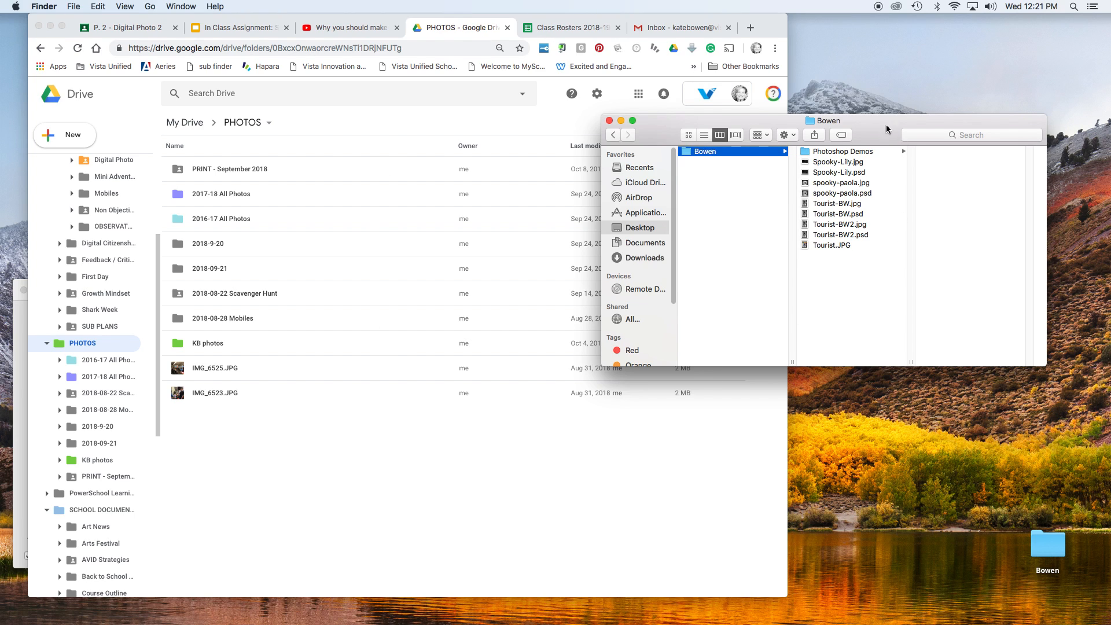
Step: Select Tourist-BW2.psd and Tourist-BW2.jpg in the Bowen folder and upload both into the Google Drive PHOTOS folder
left_click(1050, 545)
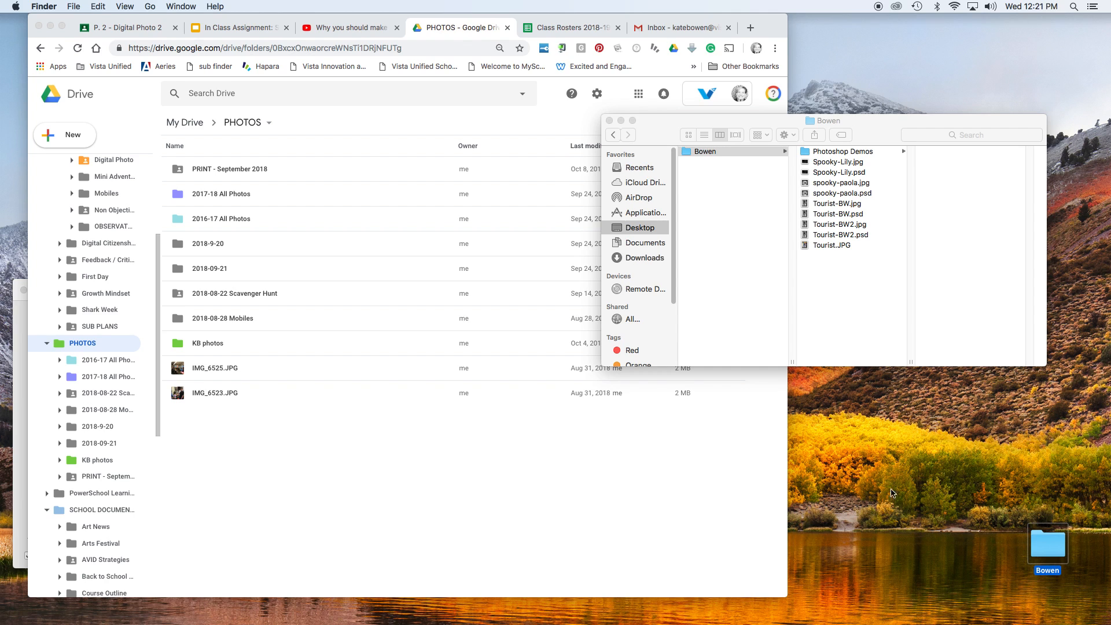
left_click(873, 228)
left_click(872, 233)
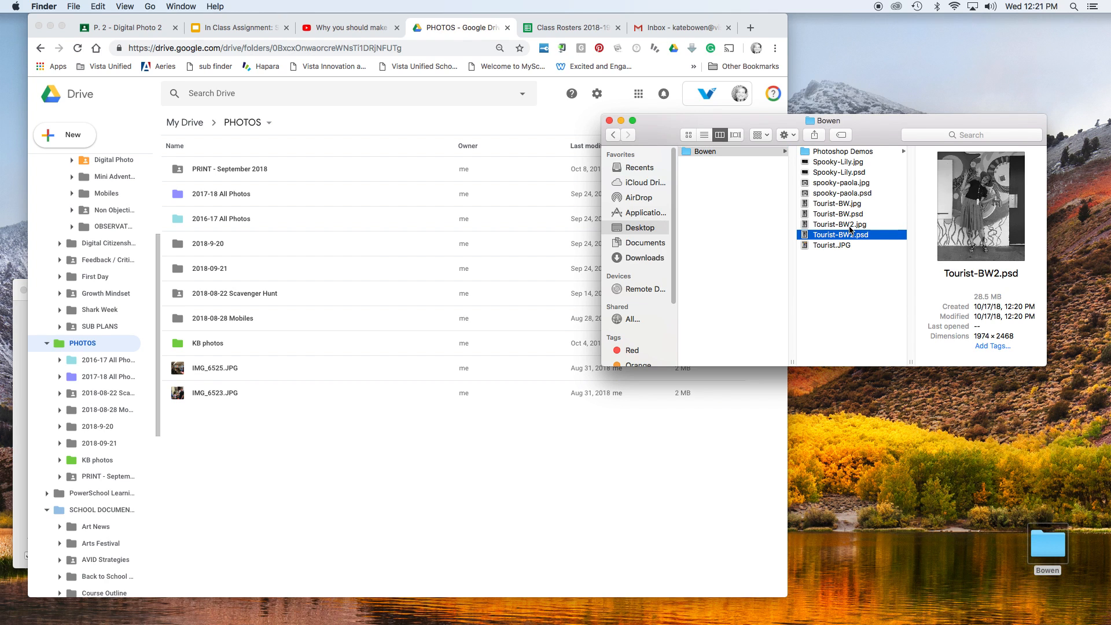
left_click(851, 226, "shift")
left_click_drag(850, 226, 402, 488)
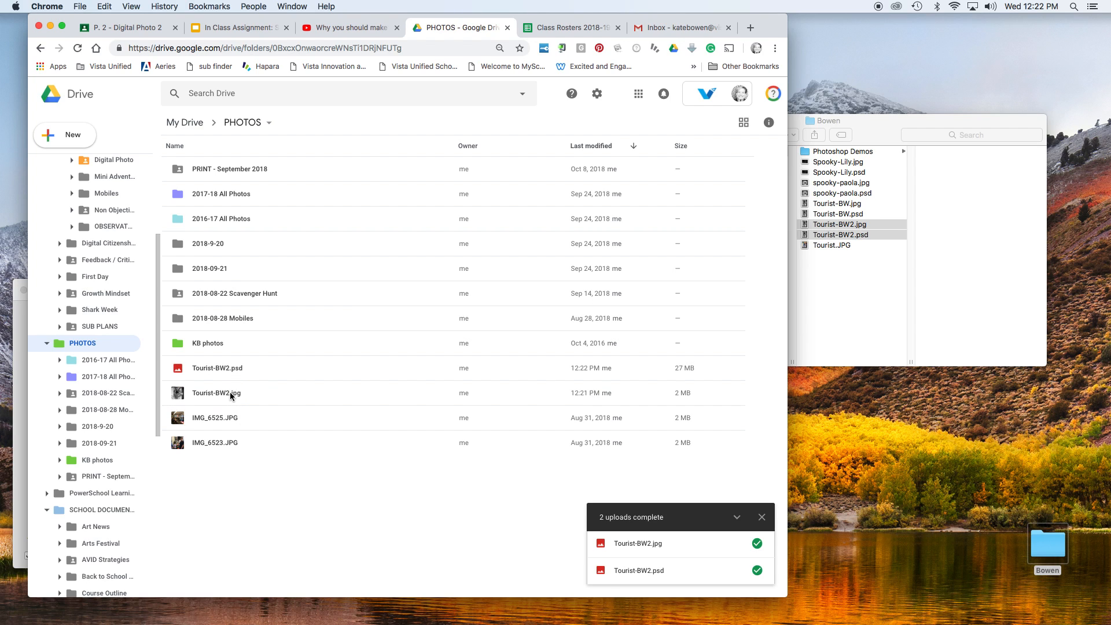
Step: Preview the uploaded Tourist-BW2.jpg and Tourist-BW2.psd files in Google Drive and close each preview
left_click(230, 372)
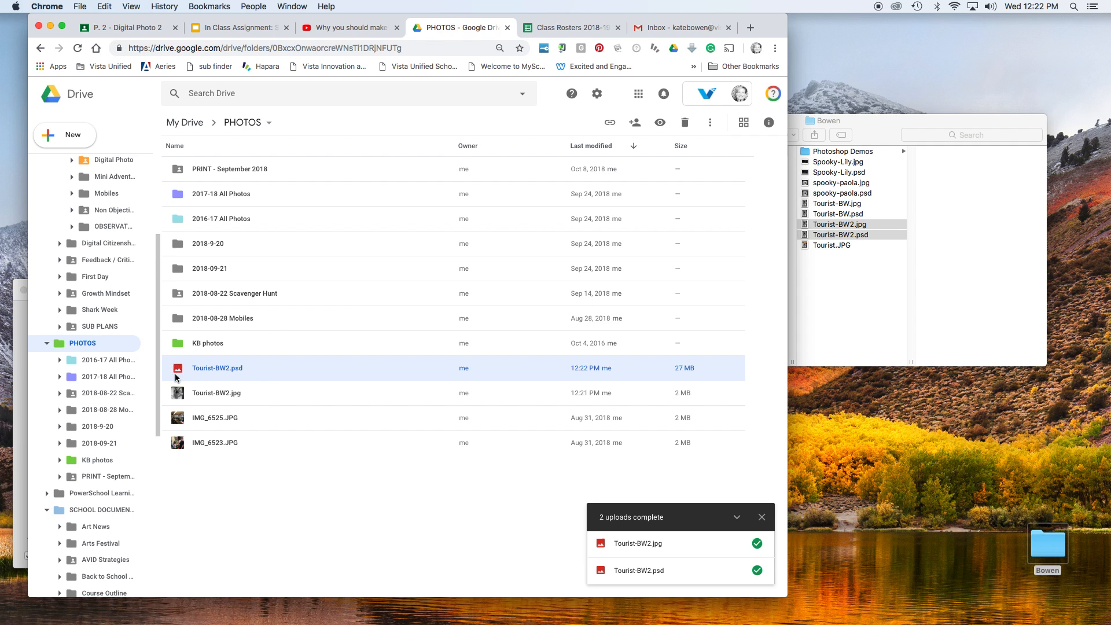
left_click(203, 398)
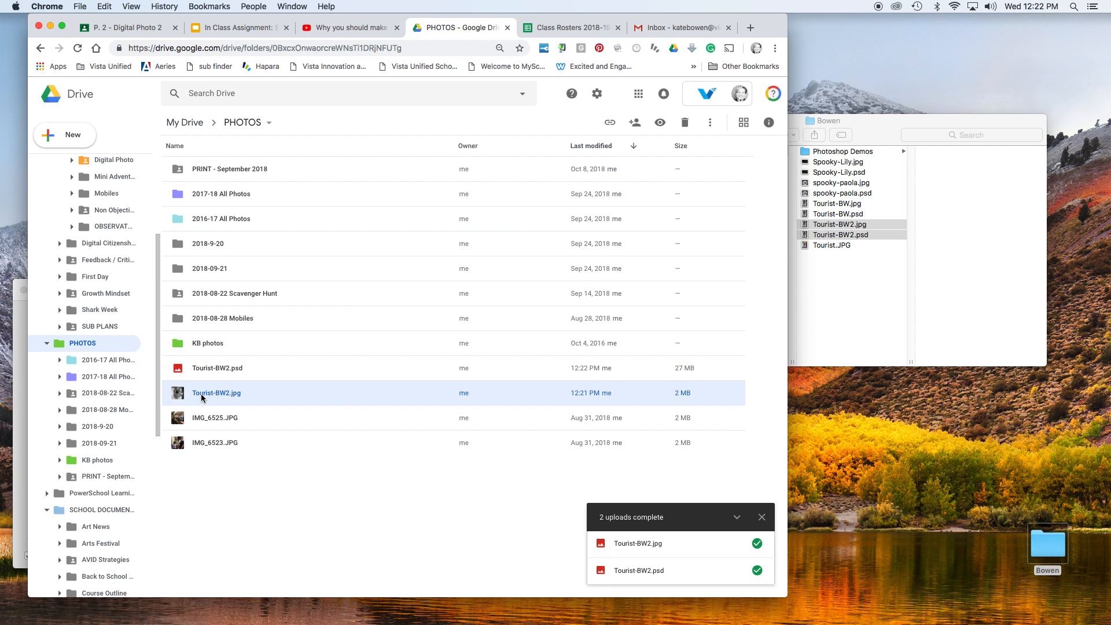
double_click(287, 398)
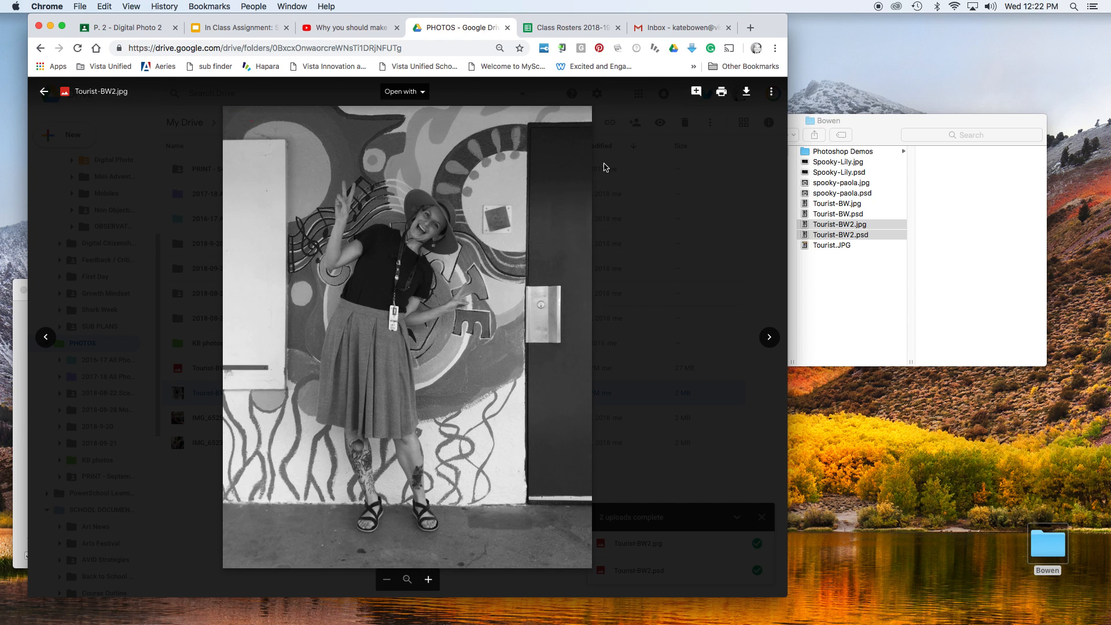
left_click(44, 92)
left_click(229, 370)
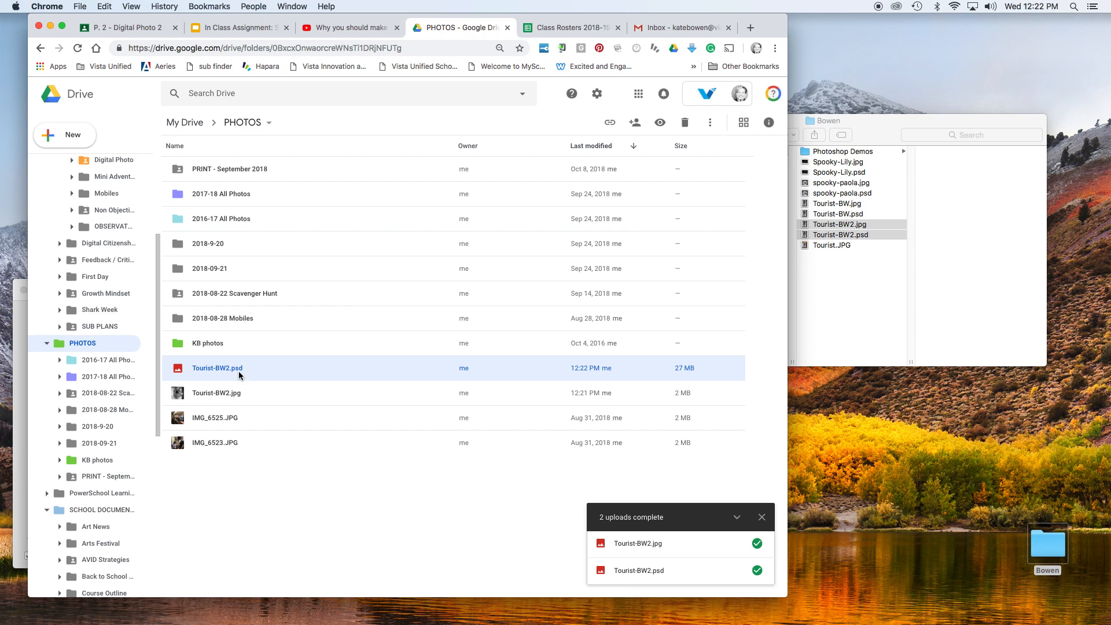
double_click(217, 366)
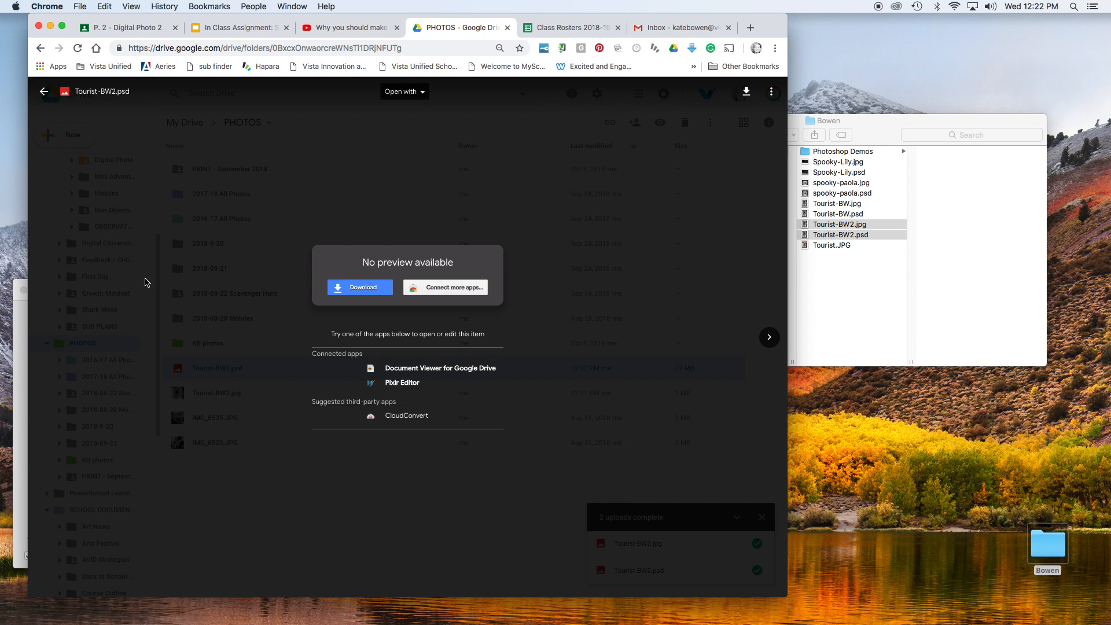
left_click(48, 97)
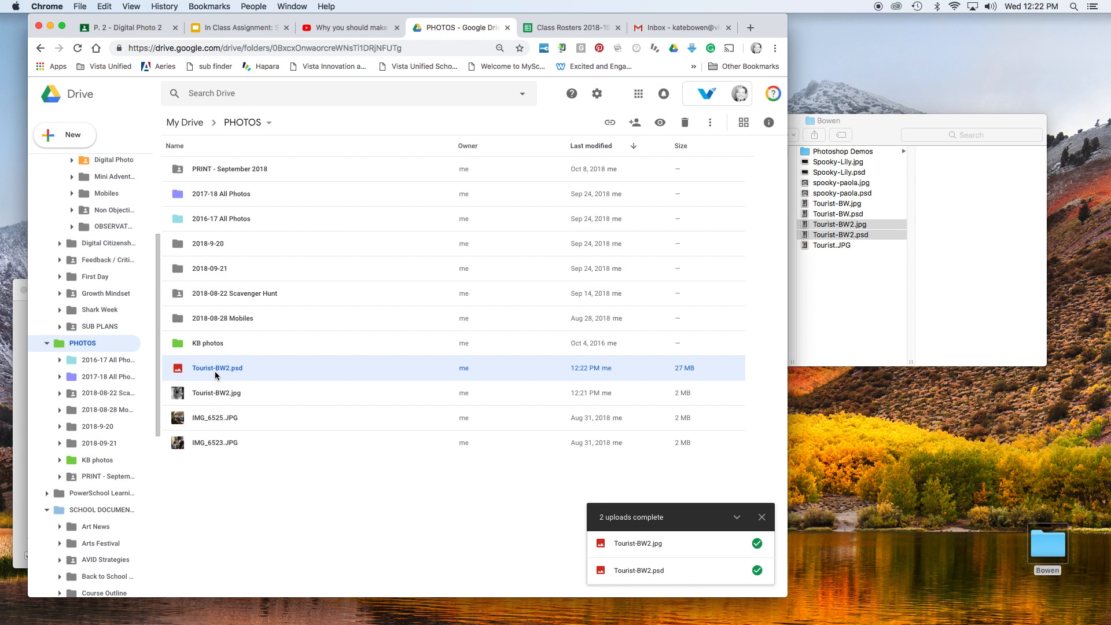
left_click(214, 399)
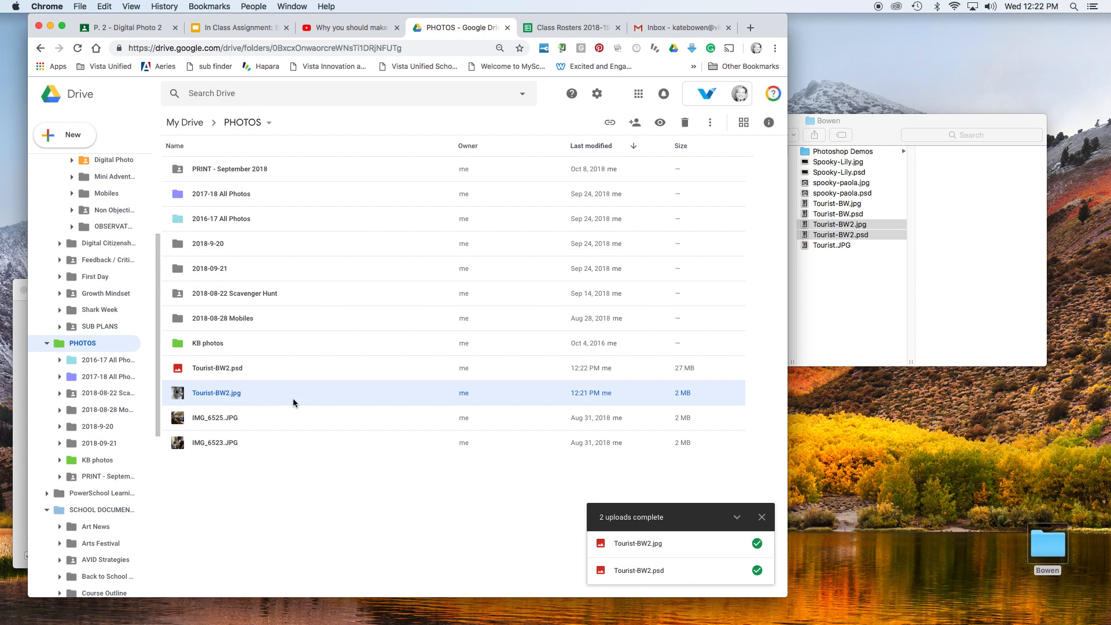